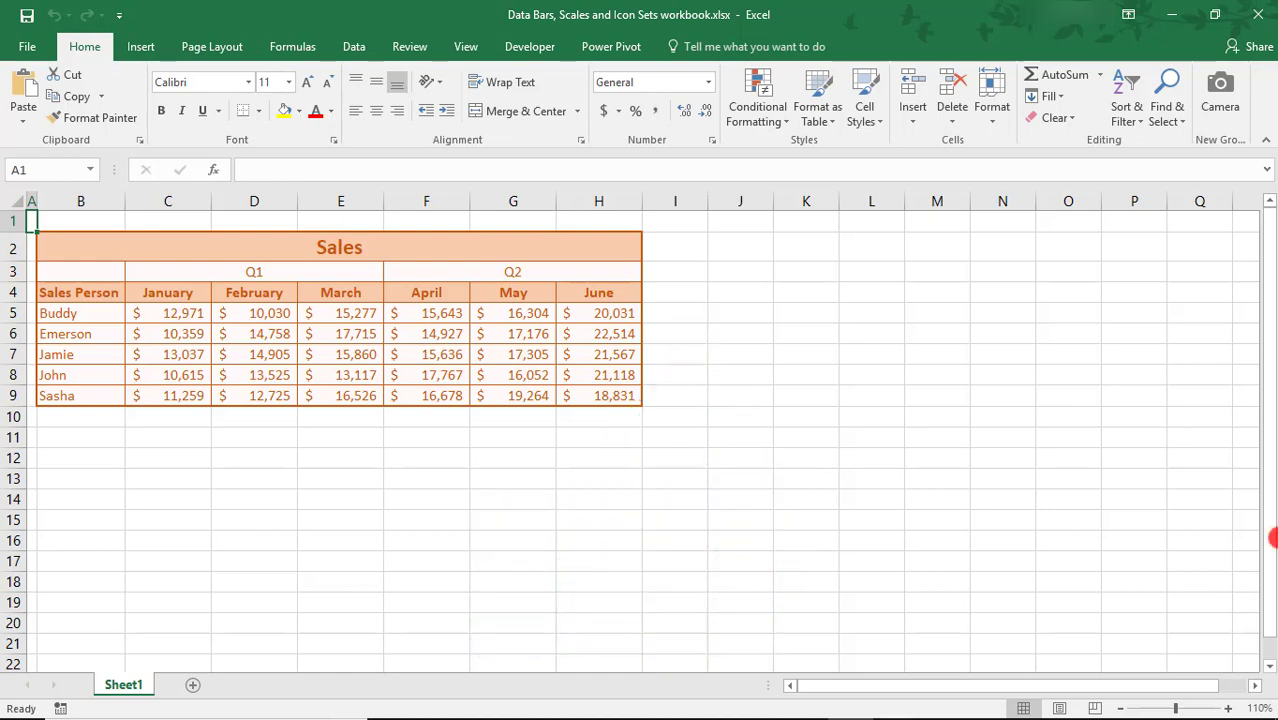
Apply blue solid fill data bars to the January to June sales figures in C5:H9
{"action": "left_click", "coordinate": [175, 319]}
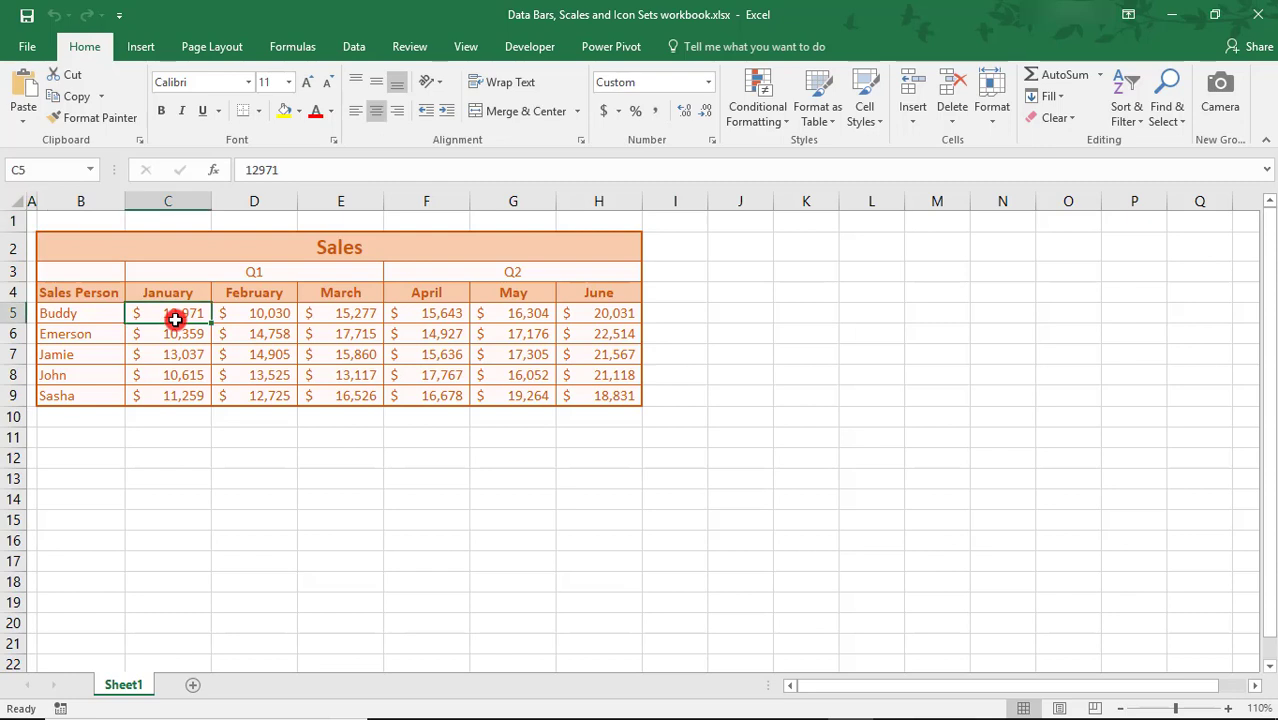
{"action": "key", "text": "shift+Right"}
{"action": "key", "text": "shift+Right"}
{"action": "key", "text": "shift+Right"}
{"action": "key", "text": "shift+Right"}
{"action": "key", "text": "shift+Right"}
{"action": "key", "text": "shift+Down"}
{"action": "key", "text": "shift+Down"}
{"action": "key", "text": "shift+Down"}
{"action": "key", "text": "shift+Down"}
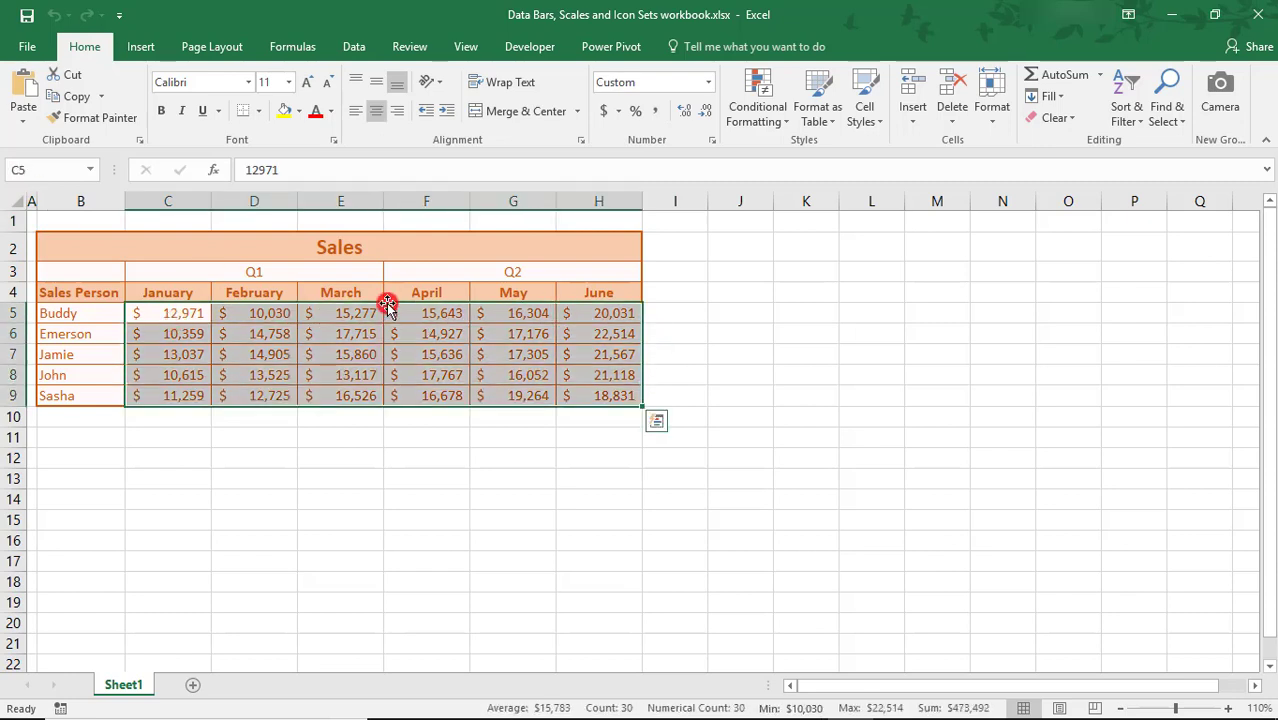
{"action": "left_click", "coordinate": [764, 108]}
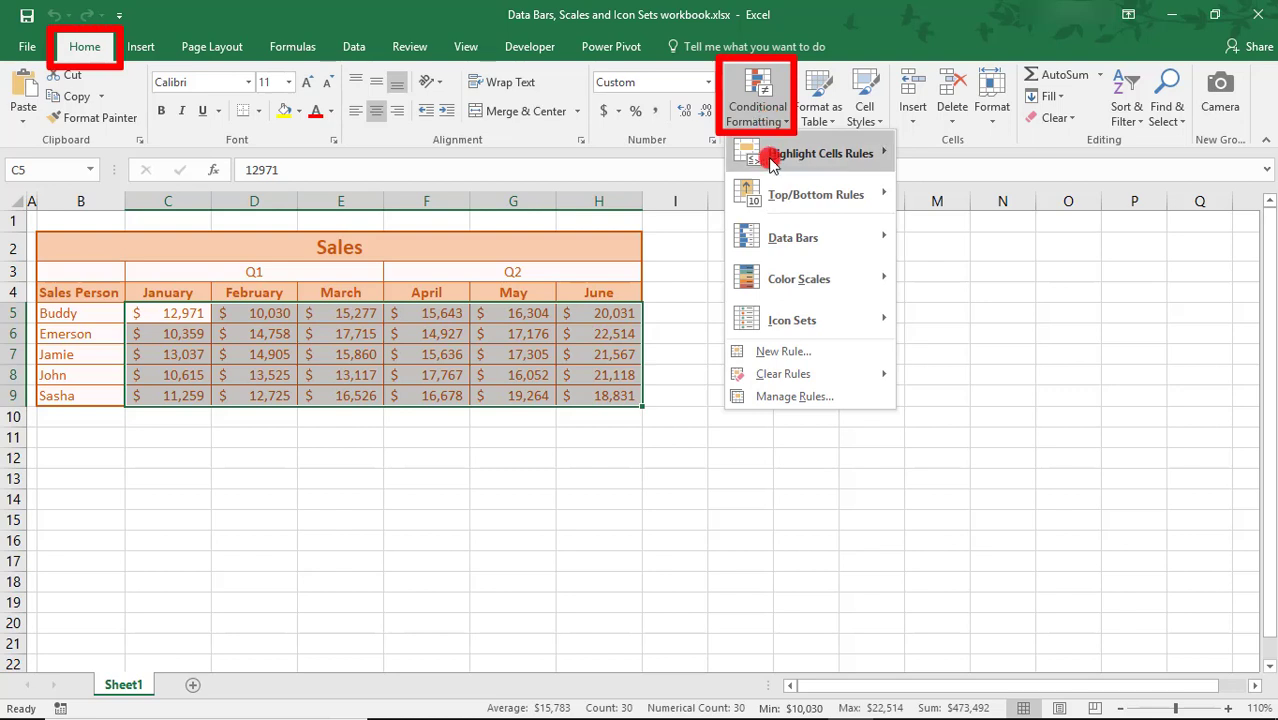
{"action": "mouse_move", "coordinate": [775, 234]}
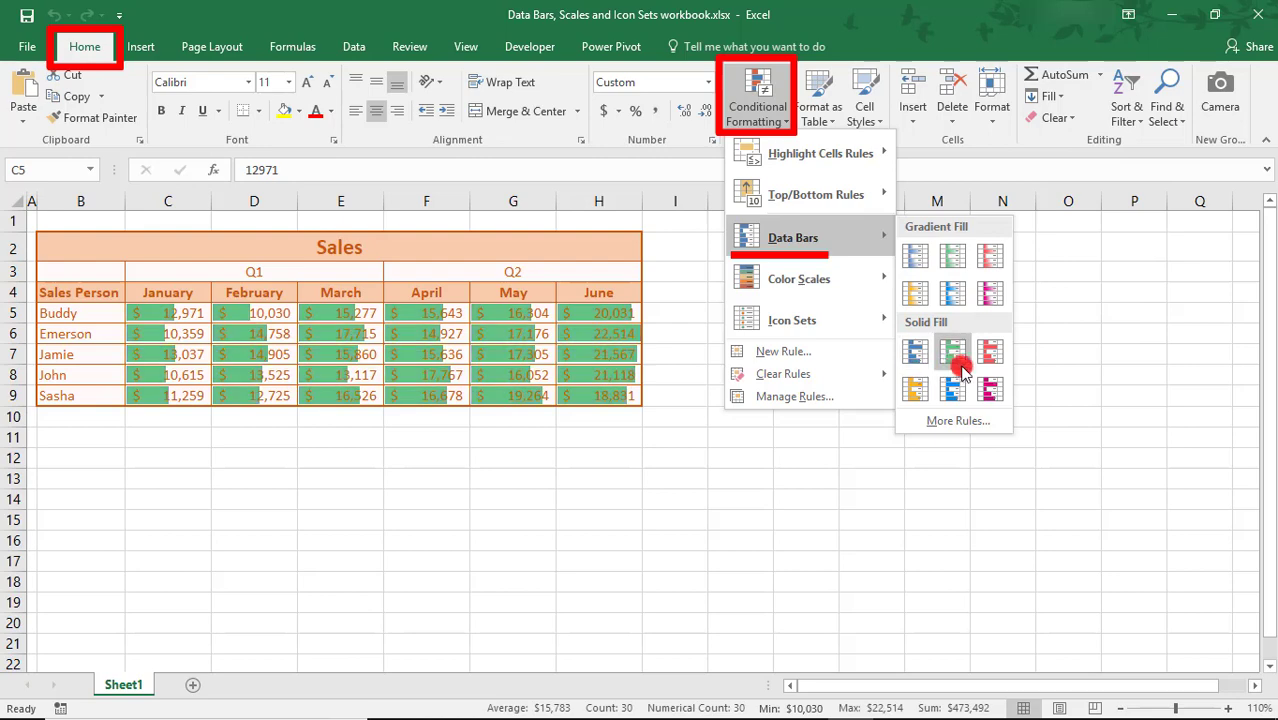
{"action": "left_click", "coordinate": [918, 352]}
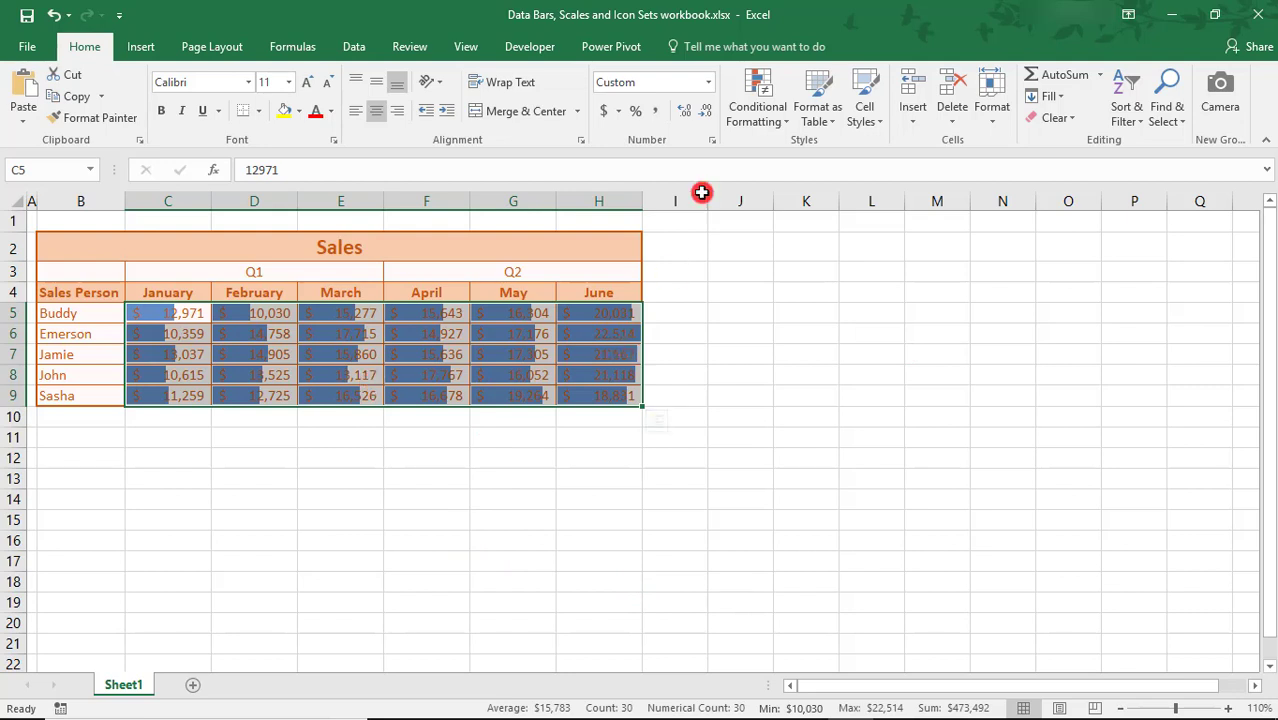
Edit the data bar rule for C5:H9 to show the bar only and apply the change
{"action": "left_click", "coordinate": [756, 114]}
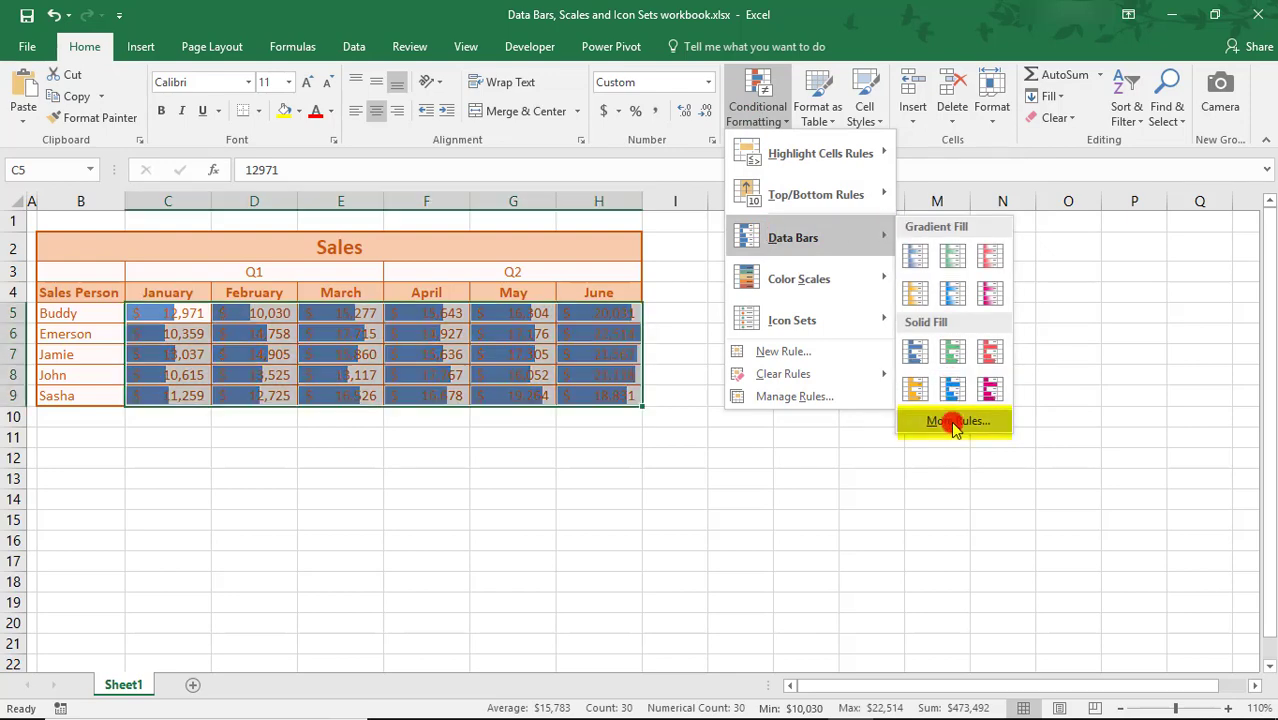
{"action": "left_click", "coordinate": [856, 400]}
{"action": "left_click", "coordinate": [354, 266]}
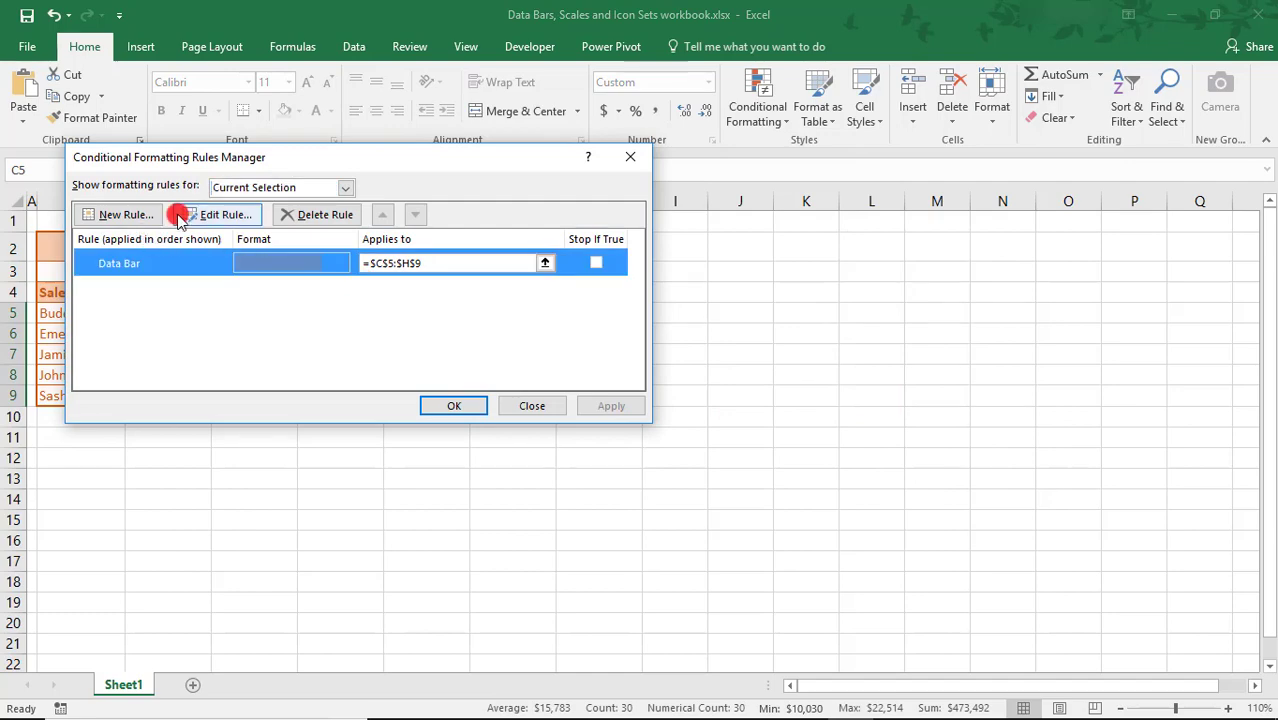
{"action": "left_click", "coordinate": [180, 216]}
{"action": "mouse_move", "coordinate": [316, 62]}
{"action": "left_mouse_down"}
{"action": "mouse_move", "coordinate": [772, 110]}
{"action": "mouse_move", "coordinate": [822, 72]}
{"action": "mouse_move", "coordinate": [804, 68]}
{"action": "left_mouse_up"}
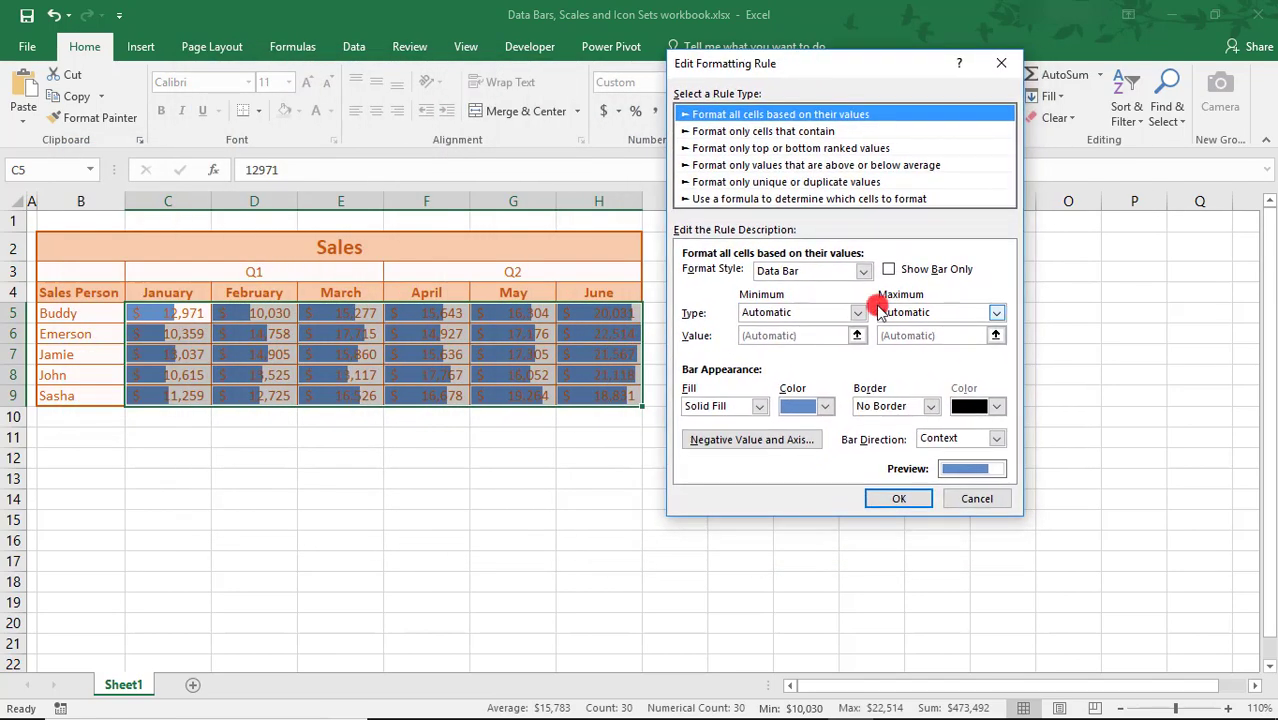
{"action": "left_click", "coordinate": [763, 272]}
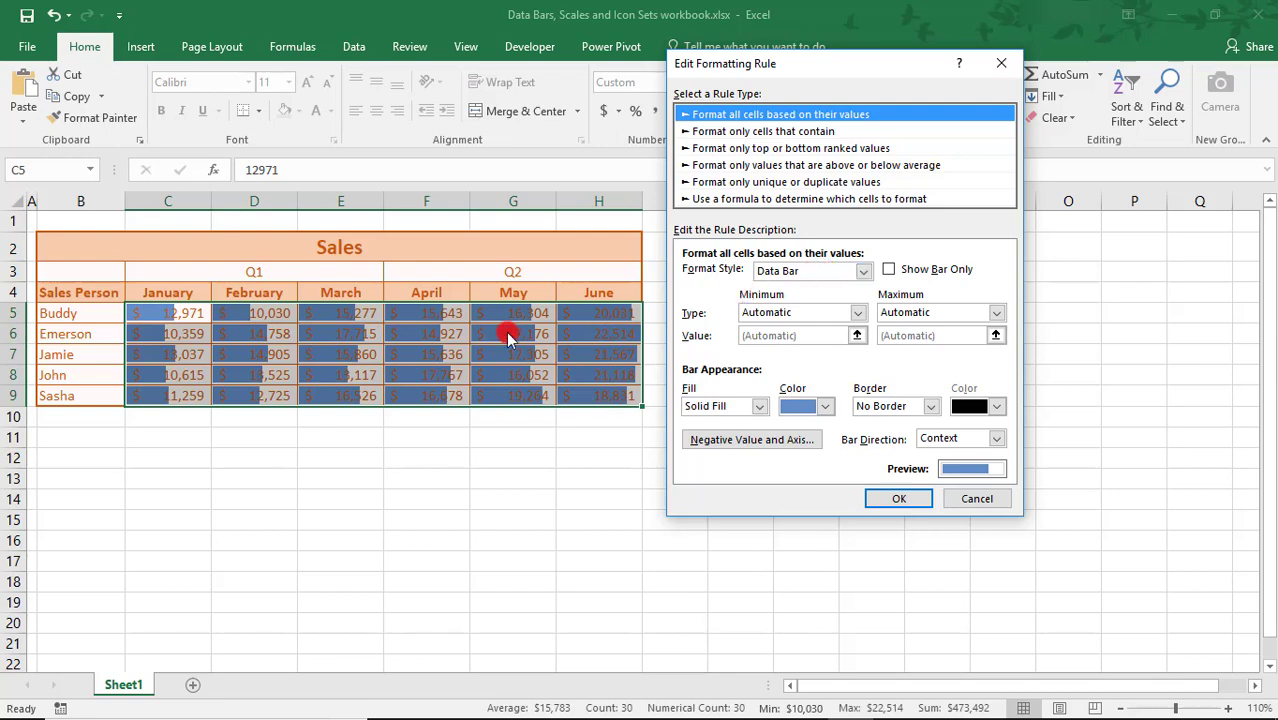
{"action": "left_click", "coordinate": [889, 270]}
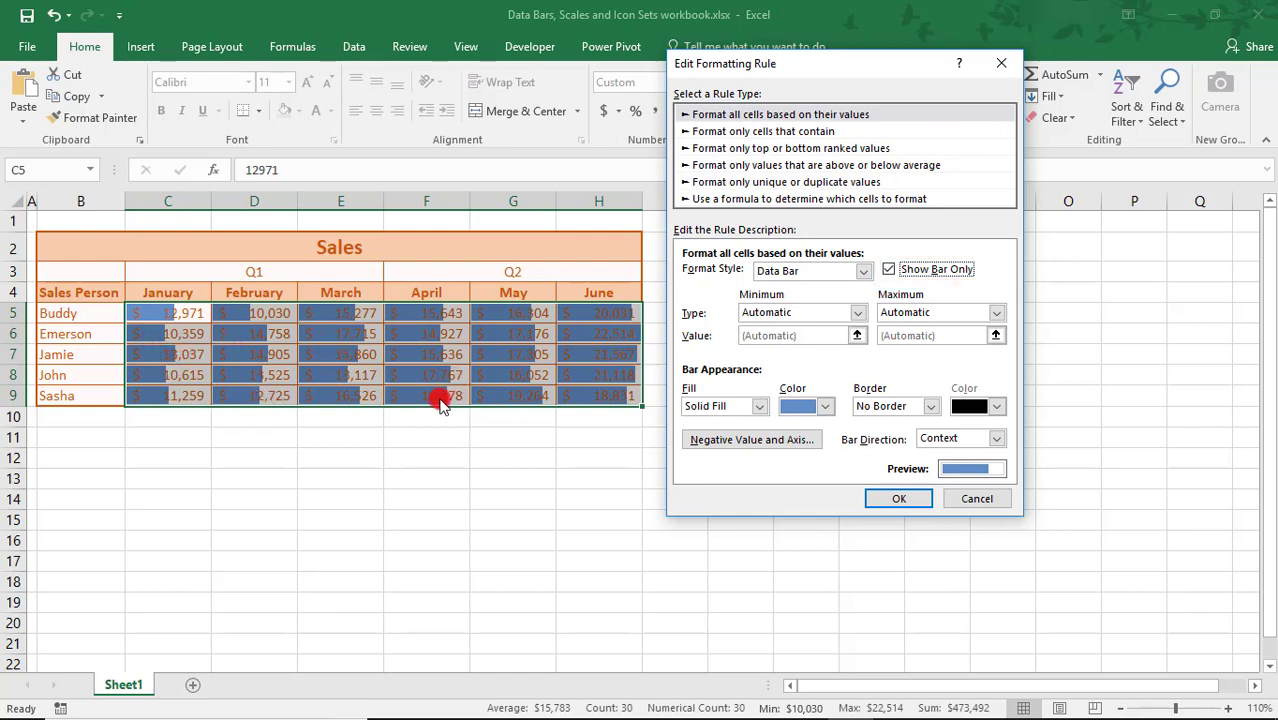
{"action": "left_click", "coordinate": [898, 498]}
{"action": "left_click_drag", "start_coordinate": [330, 180], "coordinate": [1000, 186]}
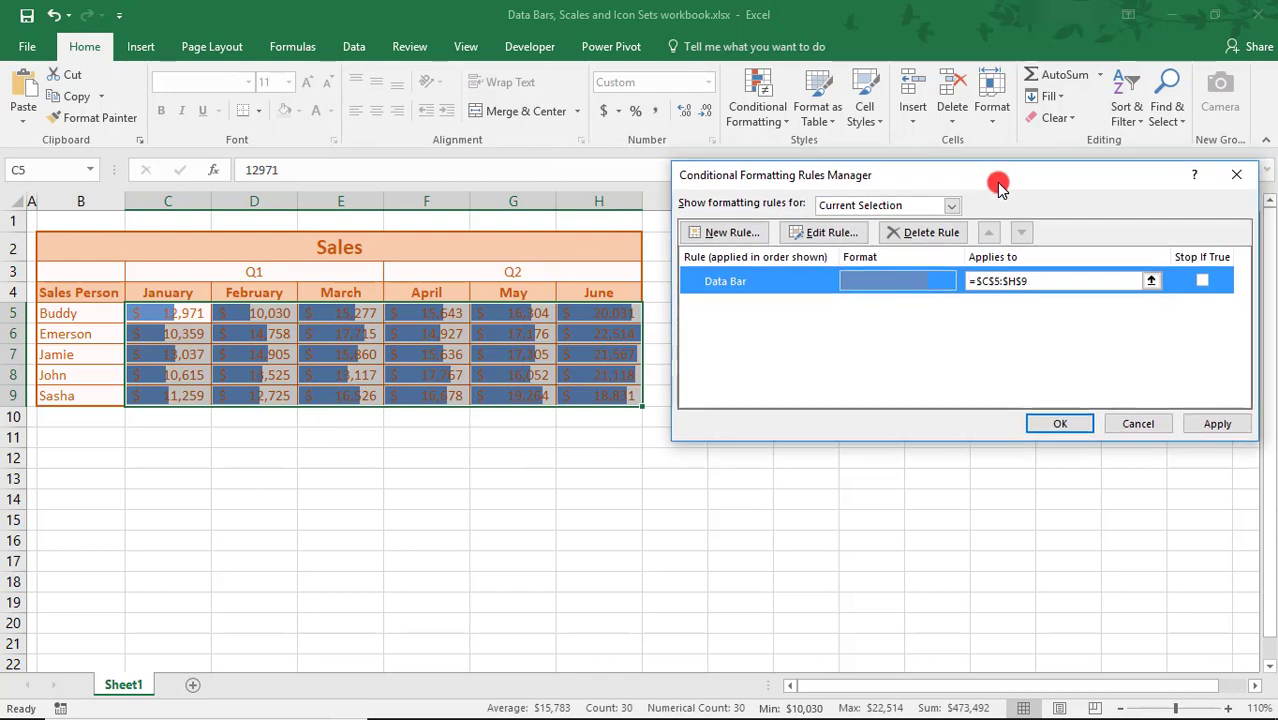
{"action": "left_click", "coordinate": [1217, 424]}
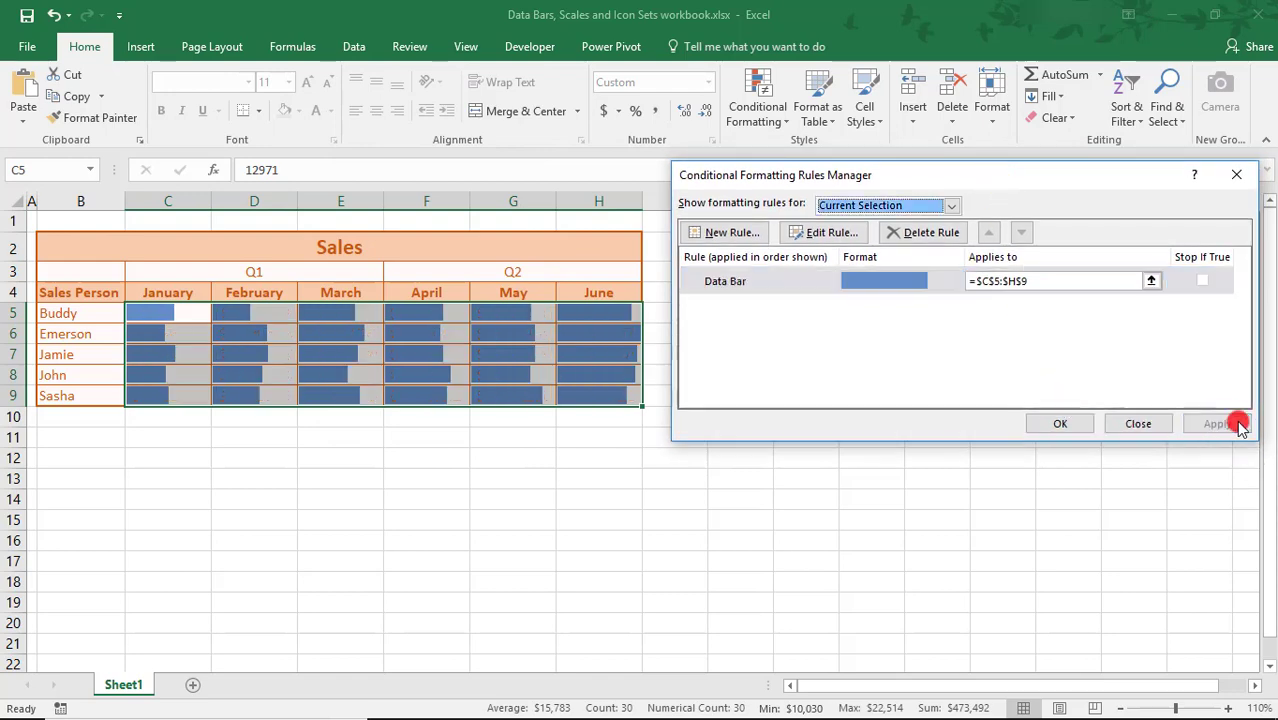
Reopen the data bar rule for editing and examine its minimum and maximum types, fill styles and bar color choices
{"action": "left_click", "coordinate": [848, 281]}
{"action": "left_click", "coordinate": [806, 236]}
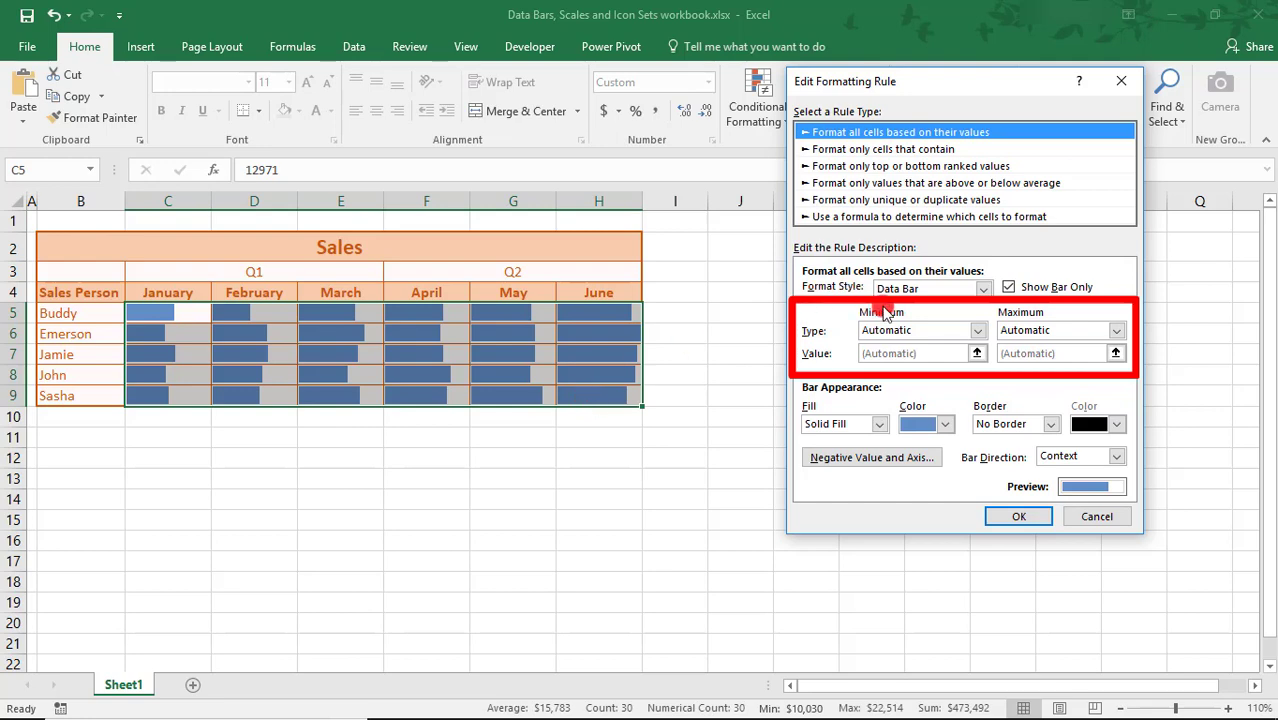
{"action": "left_click", "coordinate": [960, 331]}
{"action": "left_click", "coordinate": [900, 361]}
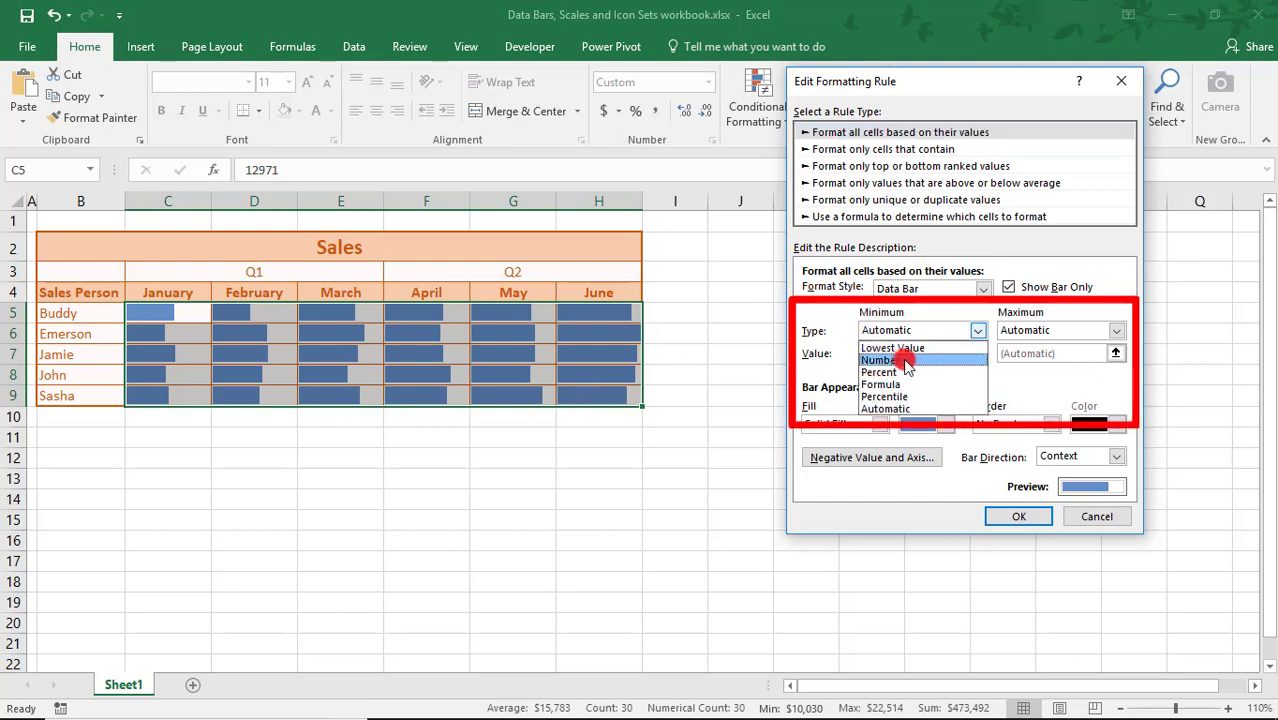
{"action": "left_click", "coordinate": [1065, 331]}
{"action": "left_click", "coordinate": [1068, 331]}
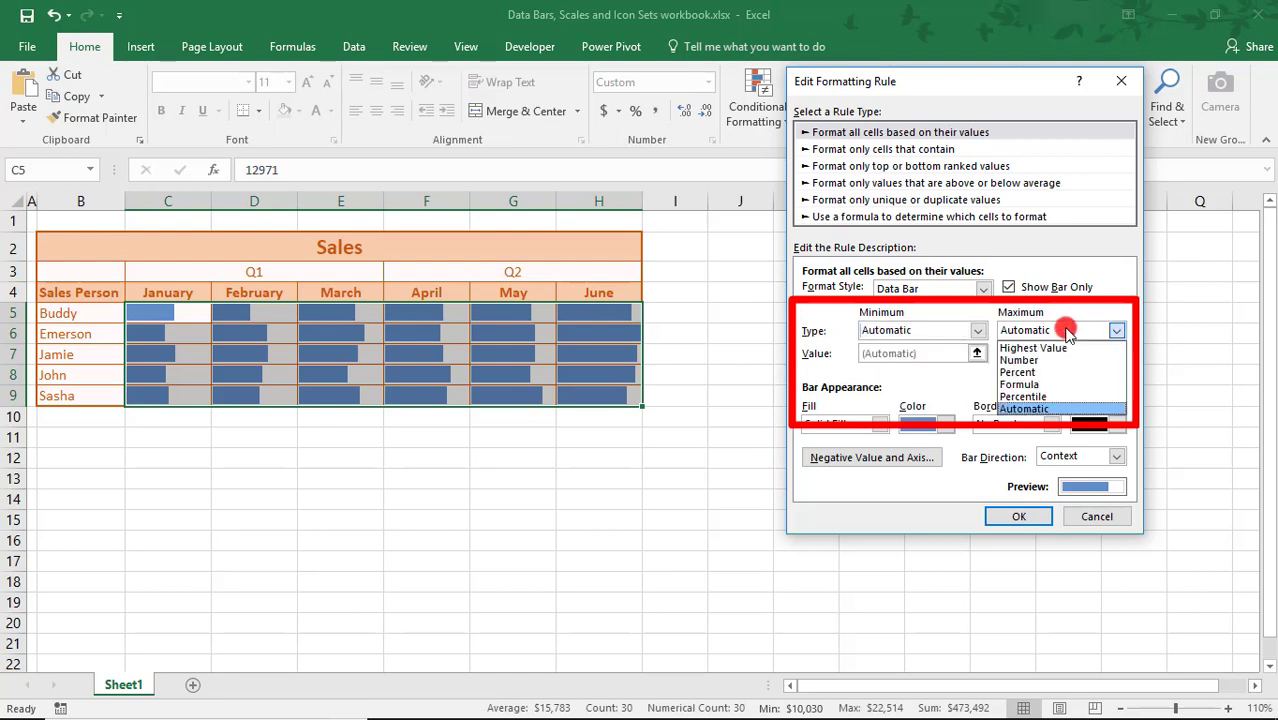
{"action": "left_click", "coordinate": [919, 333]}
{"action": "left_click", "coordinate": [921, 333]}
{"action": "left_click", "coordinate": [910, 373]}
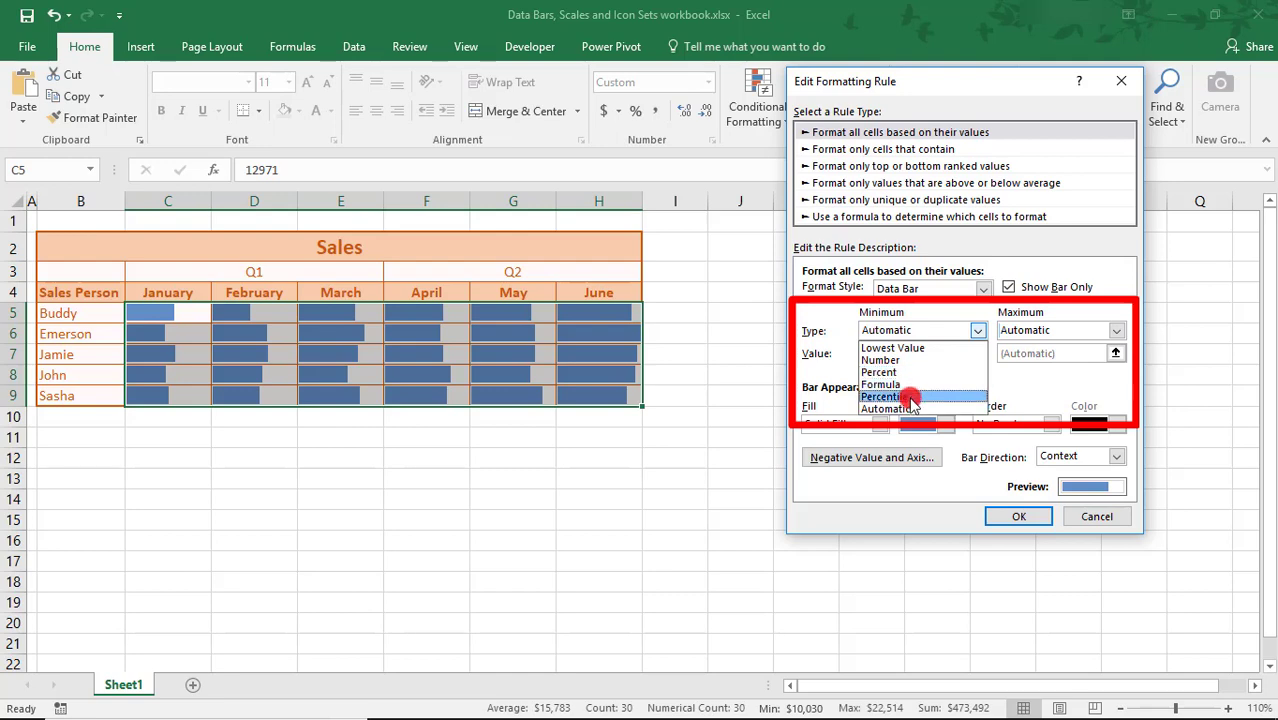
{"action": "left_click", "coordinate": [893, 331]}
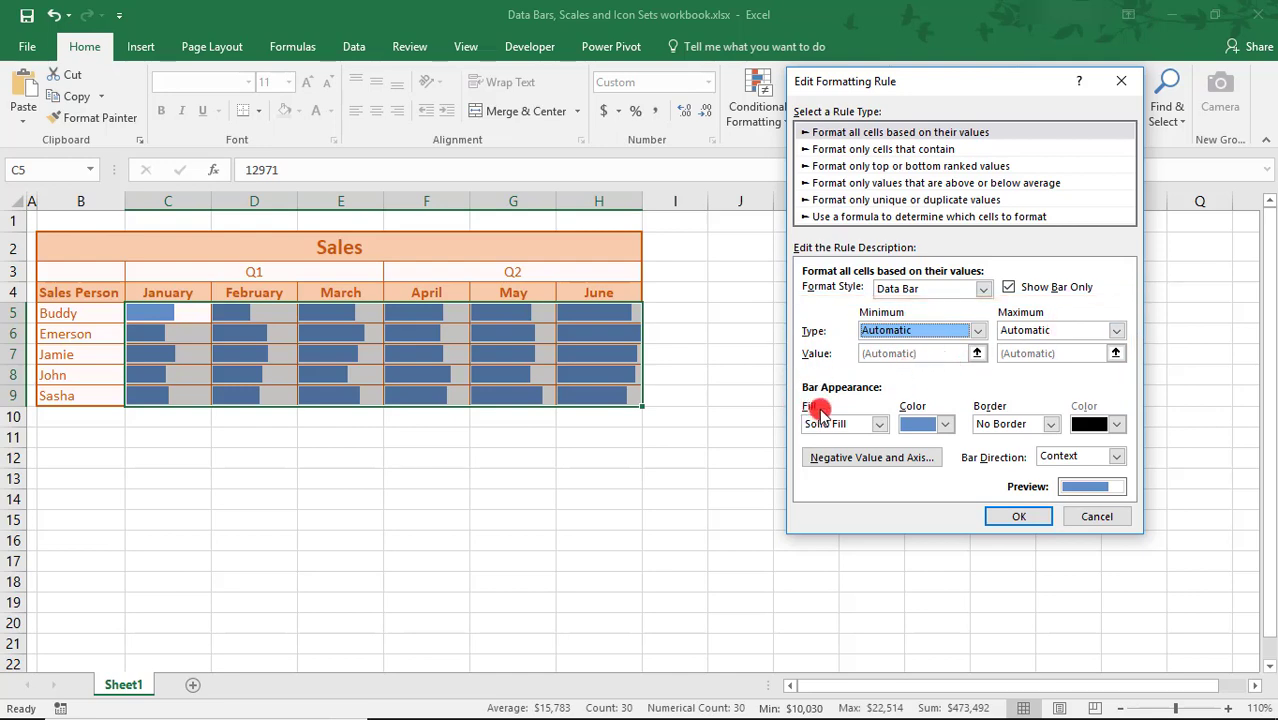
{"action": "left_click", "coordinate": [855, 428]}
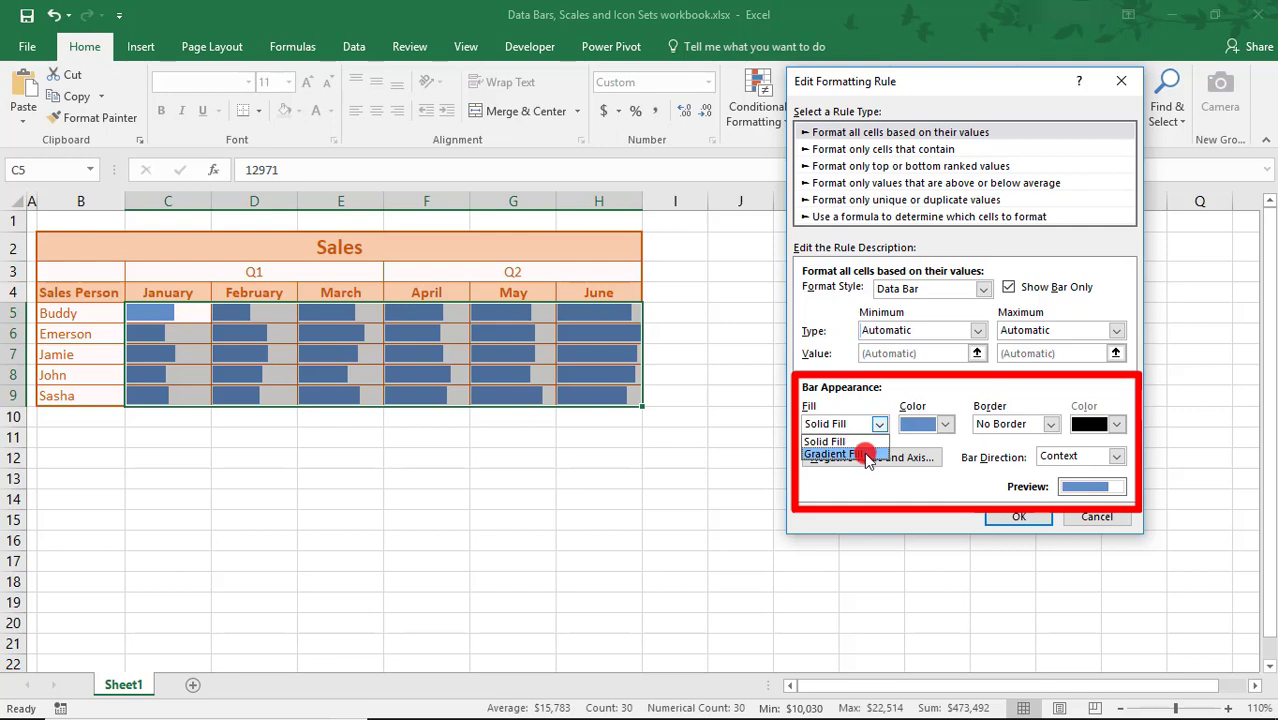
{"action": "left_click", "coordinate": [942, 424]}
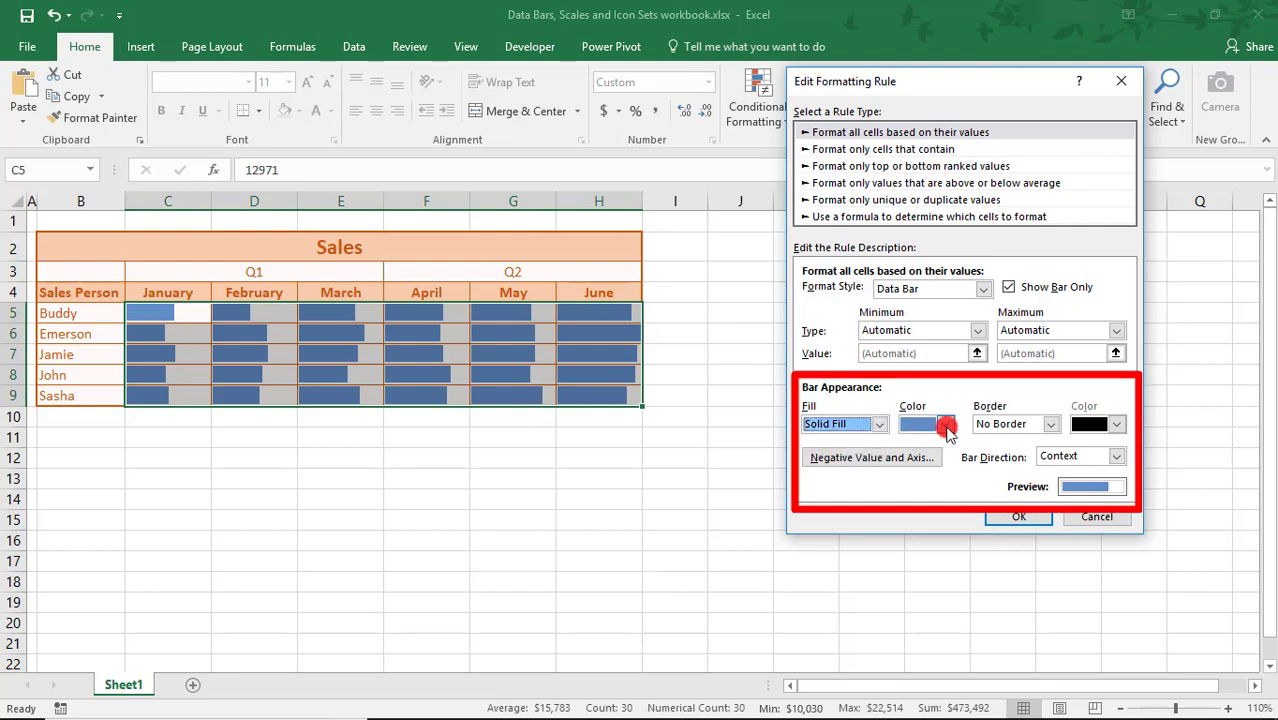
{"action": "left_click", "coordinate": [945, 425]}
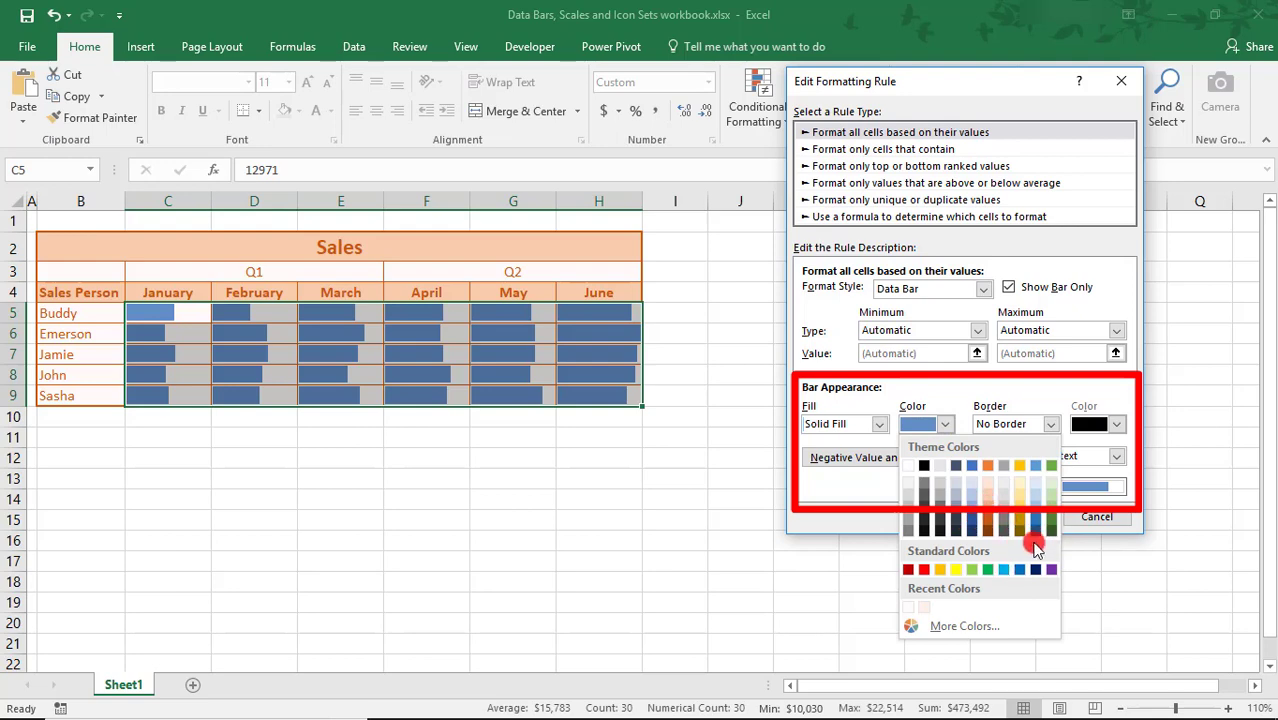
{"action": "left_click", "coordinate": [940, 392]}
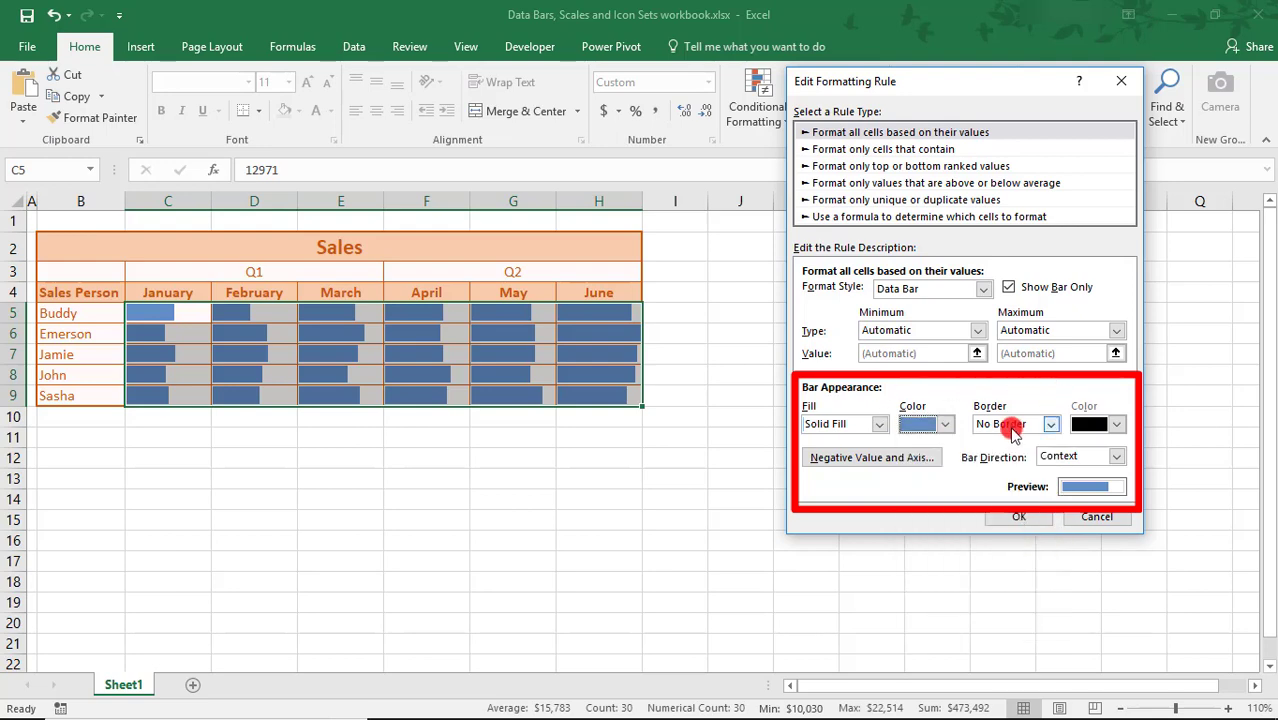
Try the Right-to-Left bar direction, set it to Left-to-Right instead, and save the data bar rule
{"action": "left_click", "coordinate": [1083, 458]}
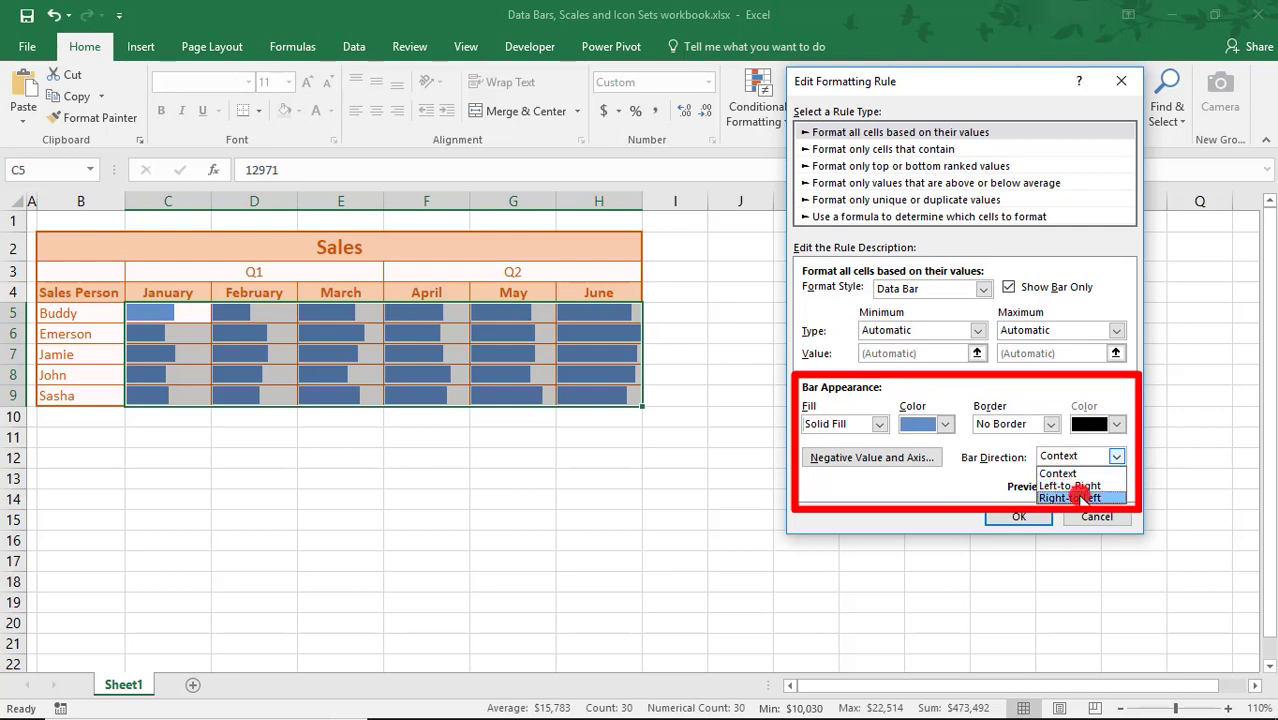
{"action": "left_click", "coordinate": [1078, 497]}
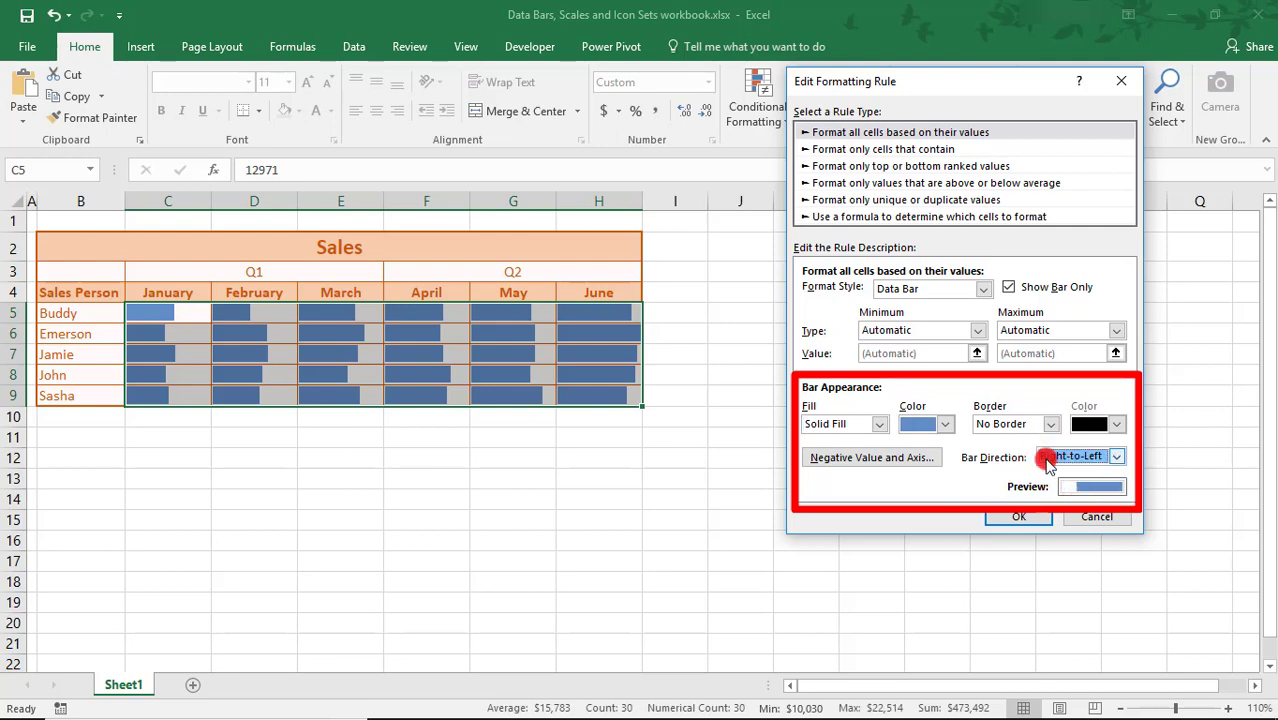
{"action": "left_click", "coordinate": [1050, 460]}
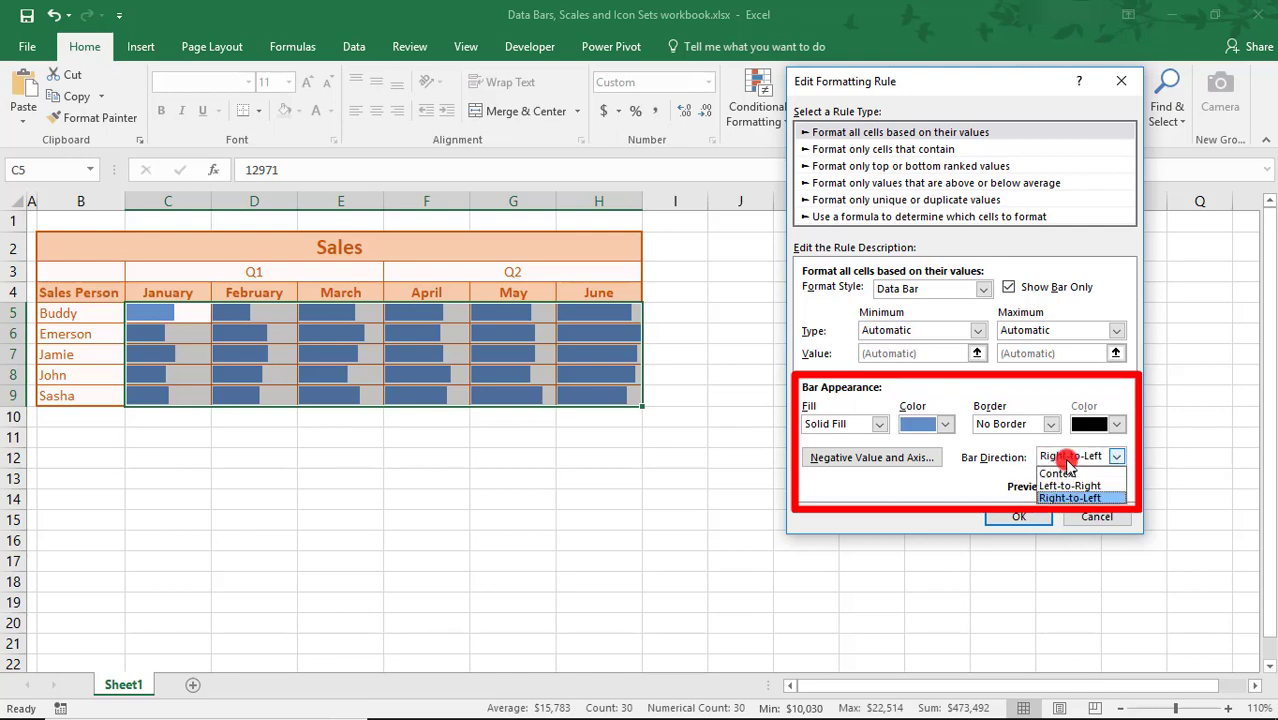
{"action": "left_click", "coordinate": [1072, 487]}
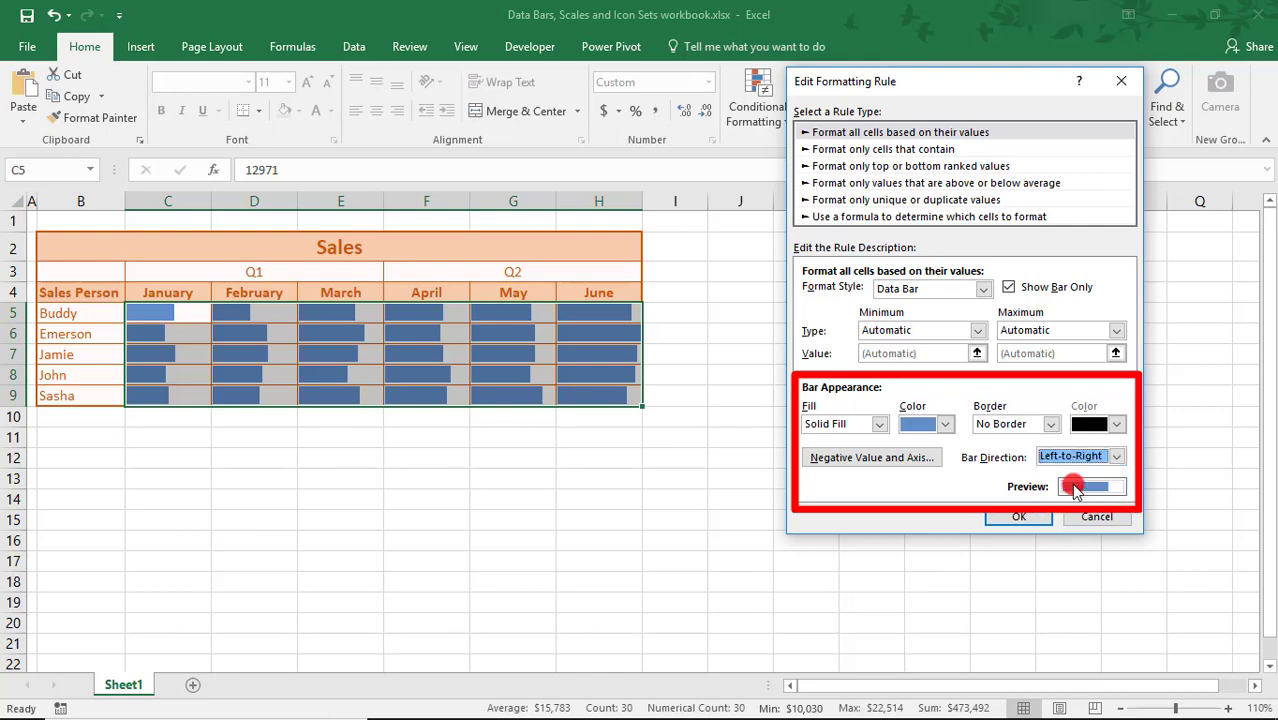
{"action": "left_click", "coordinate": [1020, 519]}
{"action": "left_click", "coordinate": [1190, 423]}
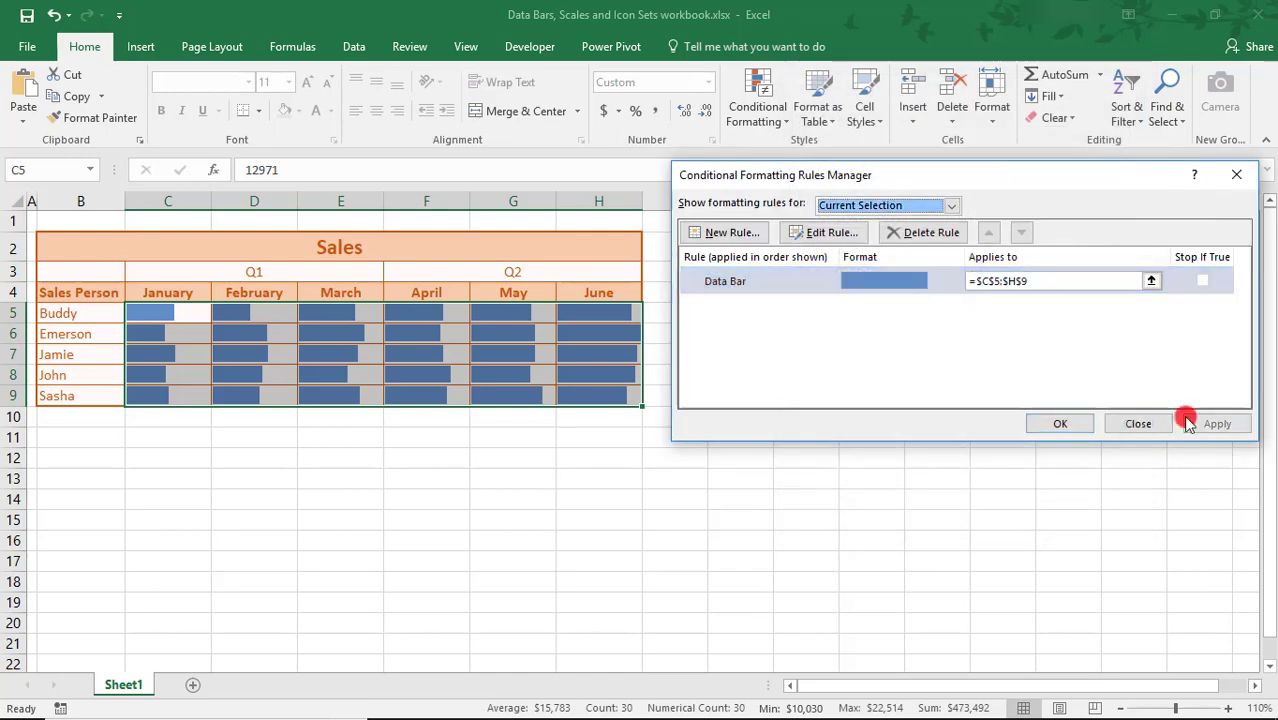
{"action": "left_click", "coordinate": [1067, 425]}
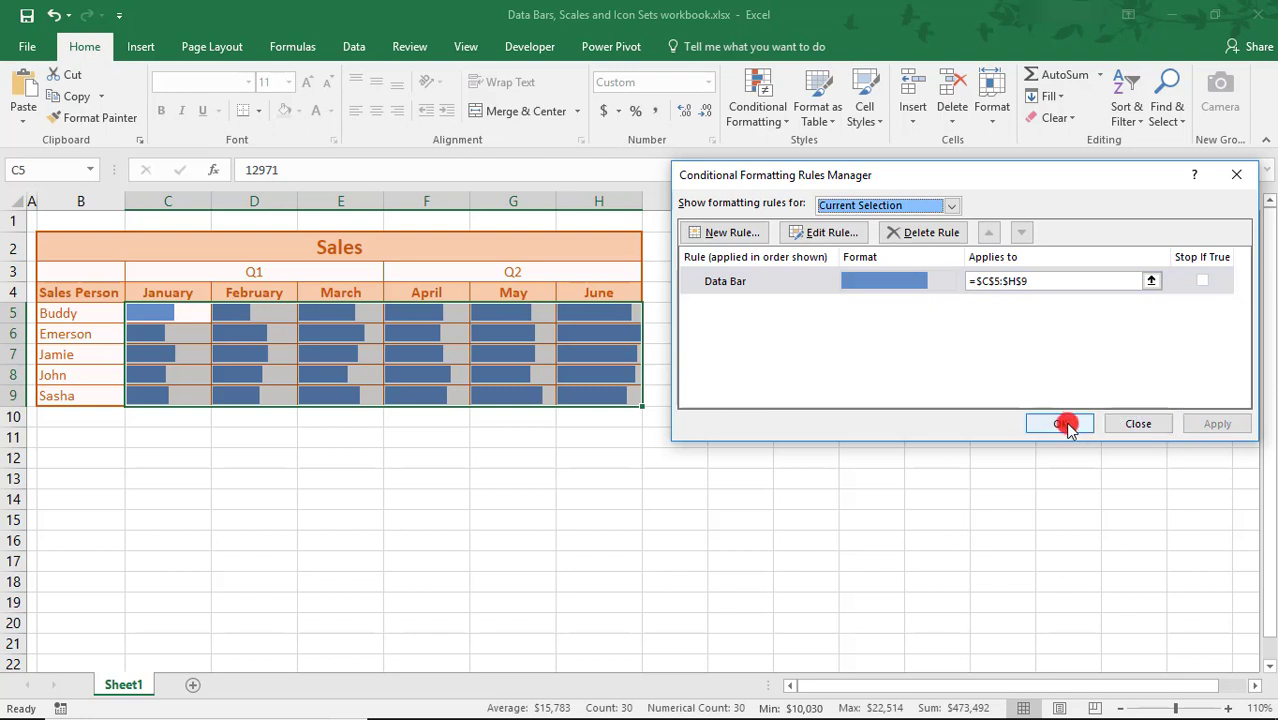
{"action": "left_click", "coordinate": [1067, 425]}
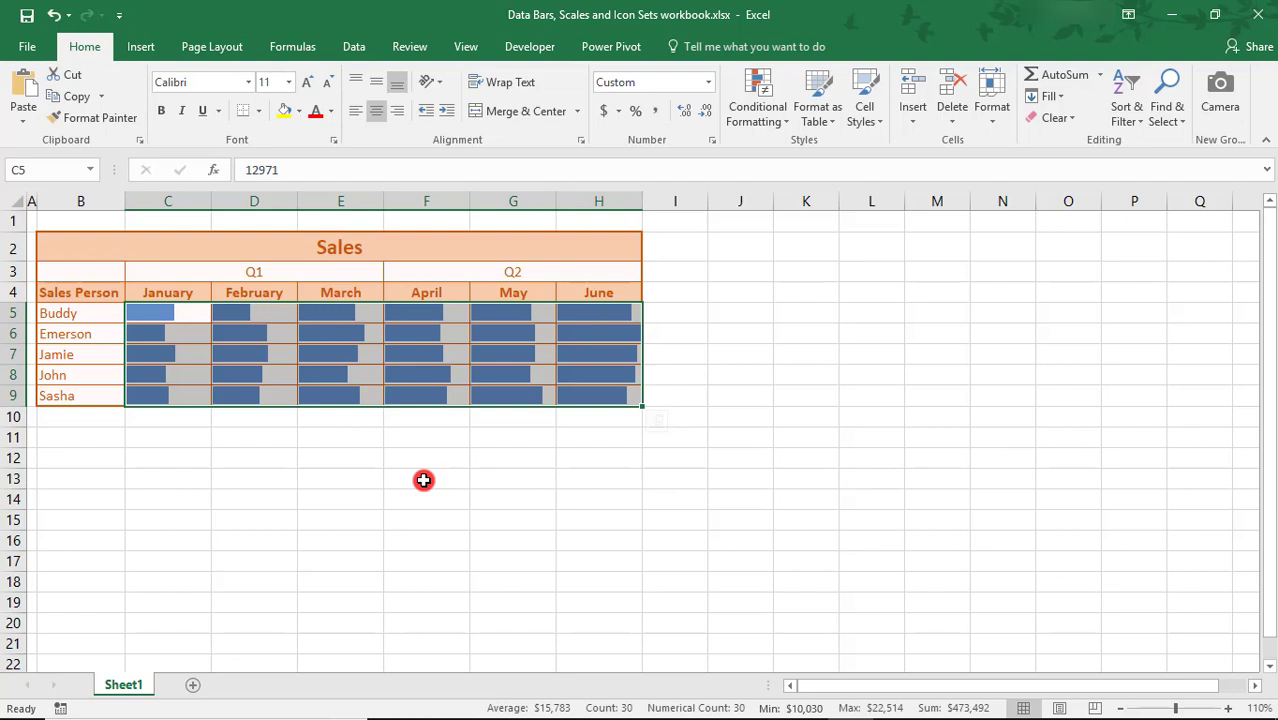
Replace the February value in cell D5 with -1000
{"action": "left_click", "coordinate": [267, 318]}
{"action": "type", "text": "-"}
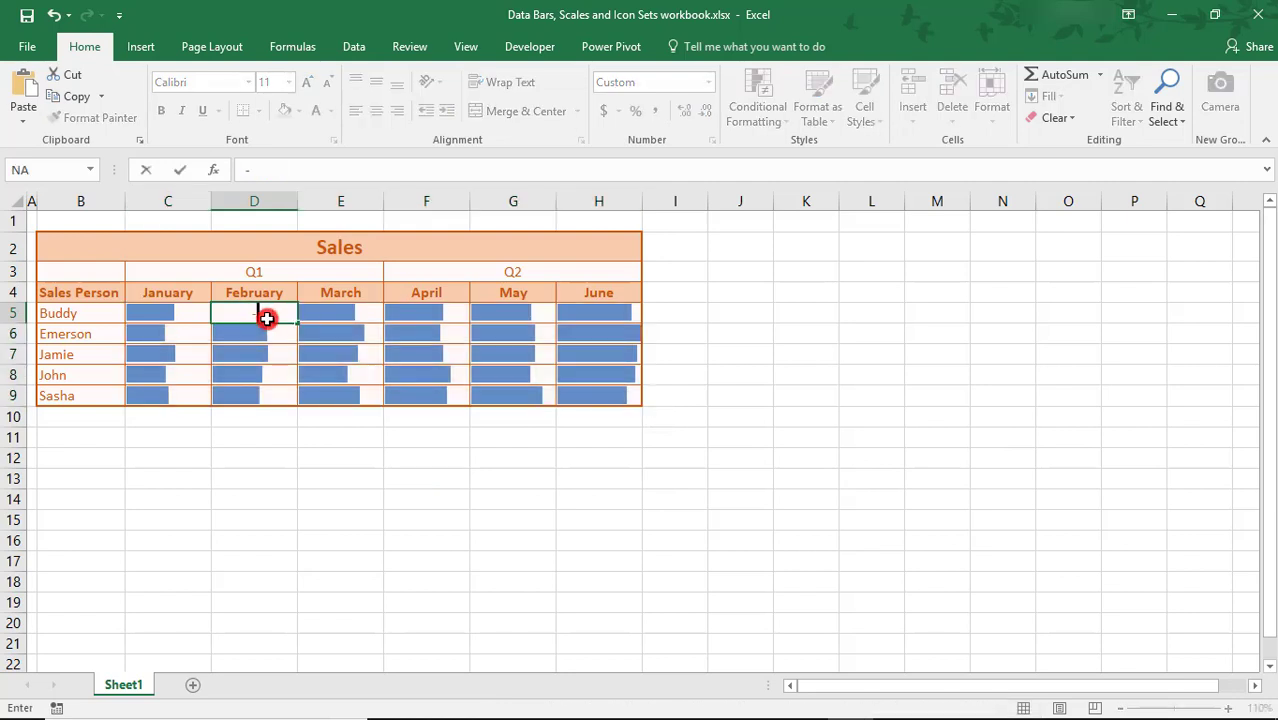
{"action": "type", "text": "1000"}
{"action": "key", "text": "Return"}
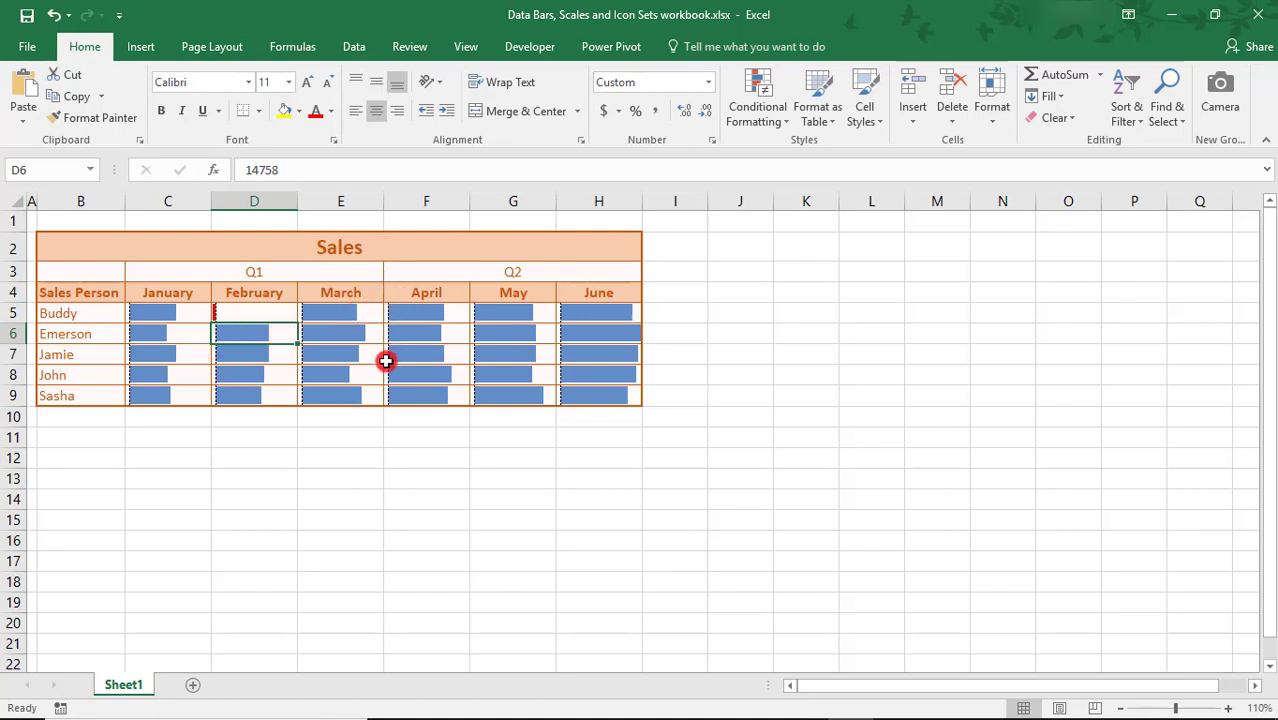
Open the data bar rule's negative value and axis settings, examine the fill color choices and axis options, and close without changes
{"action": "left_click", "coordinate": [232, 313]}
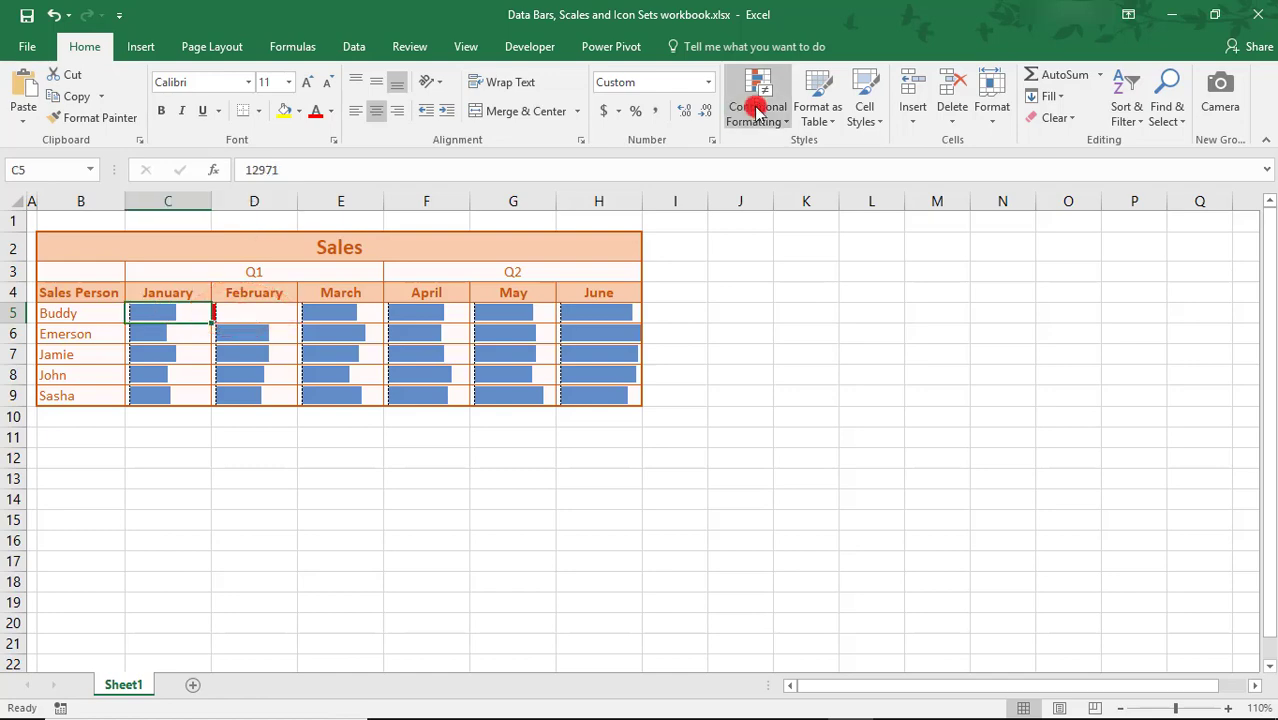
{"action": "left_click", "coordinate": [757, 108]}
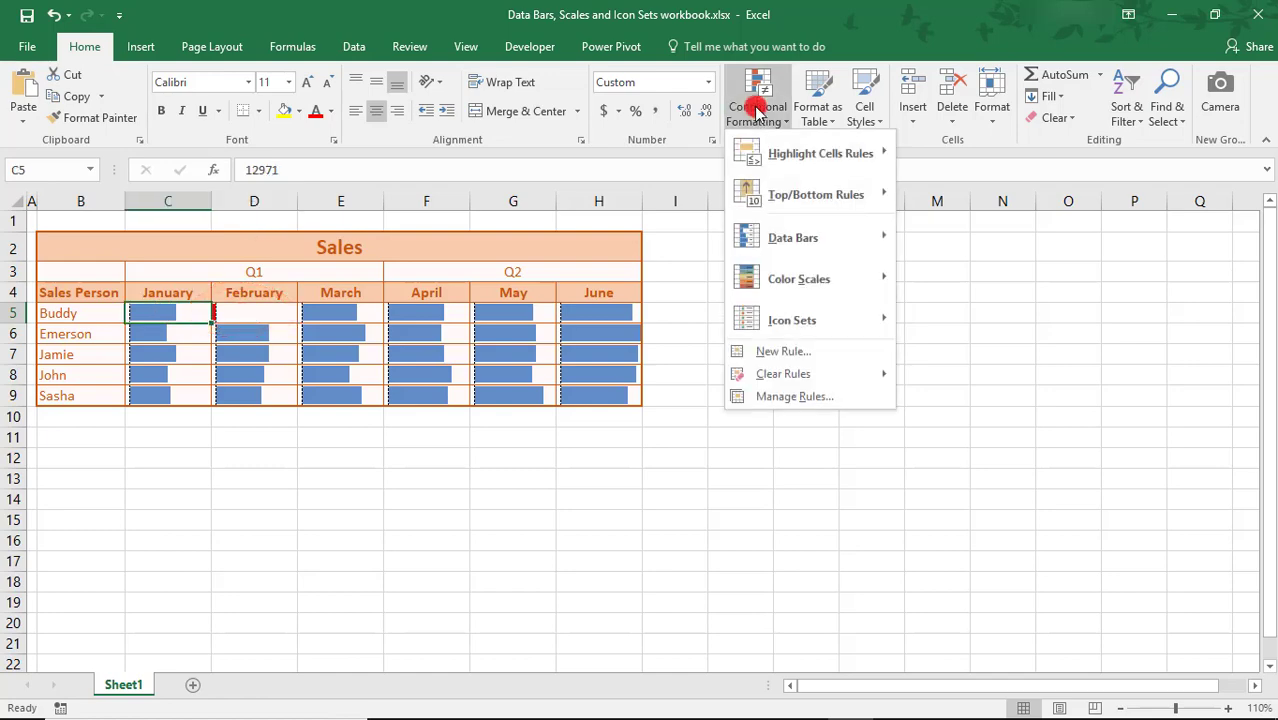
{"action": "left_click", "coordinate": [795, 397]}
{"action": "left_click", "coordinate": [833, 229]}
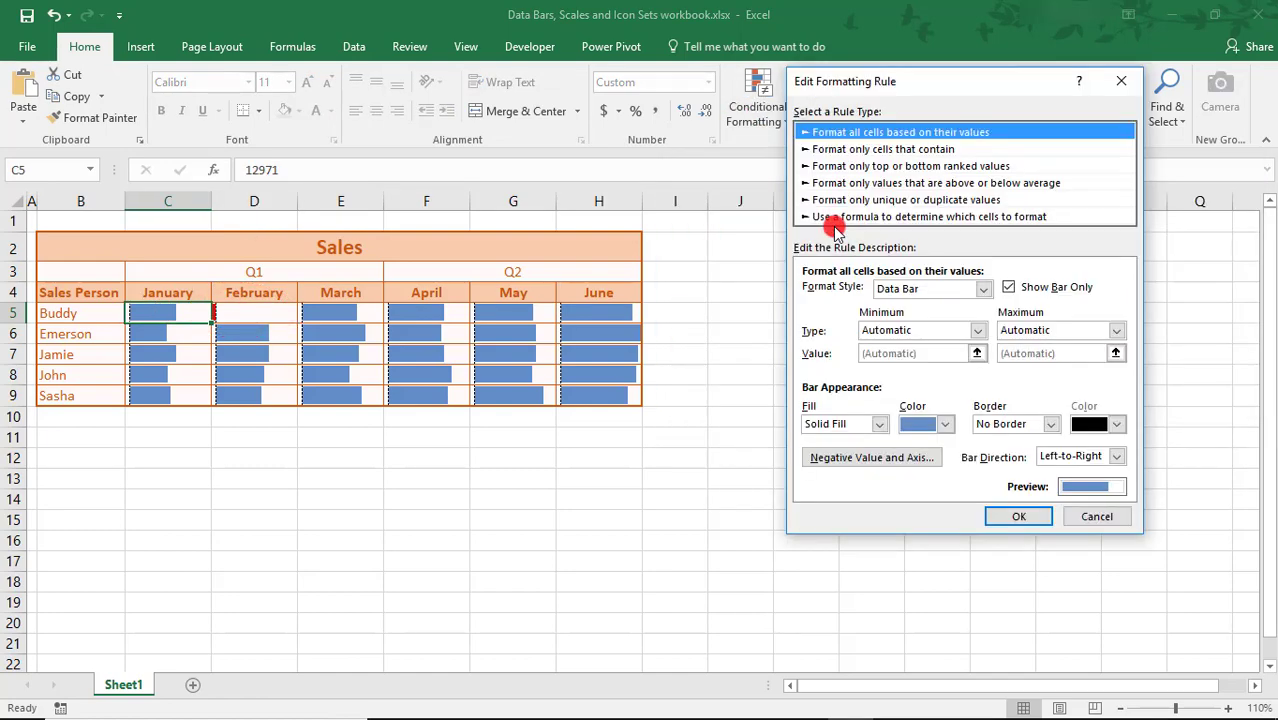
{"action": "left_click", "coordinate": [880, 458]}
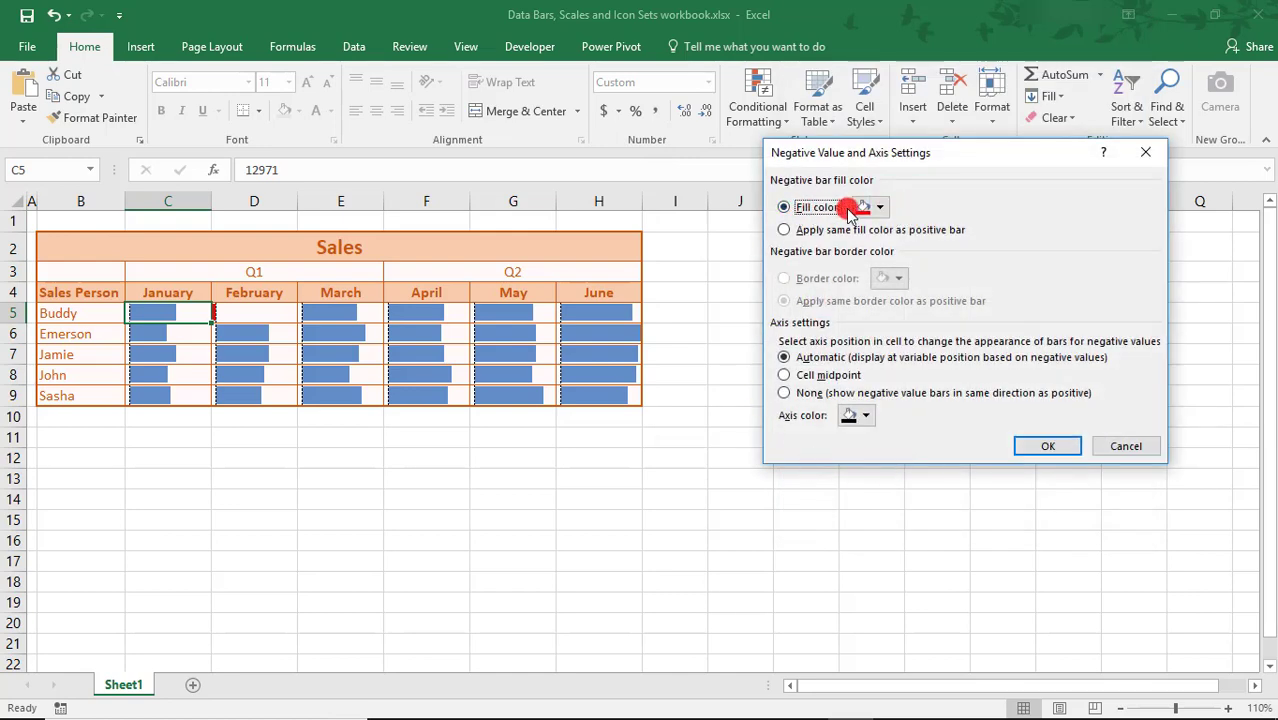
{"action": "left_click", "coordinate": [874, 208]}
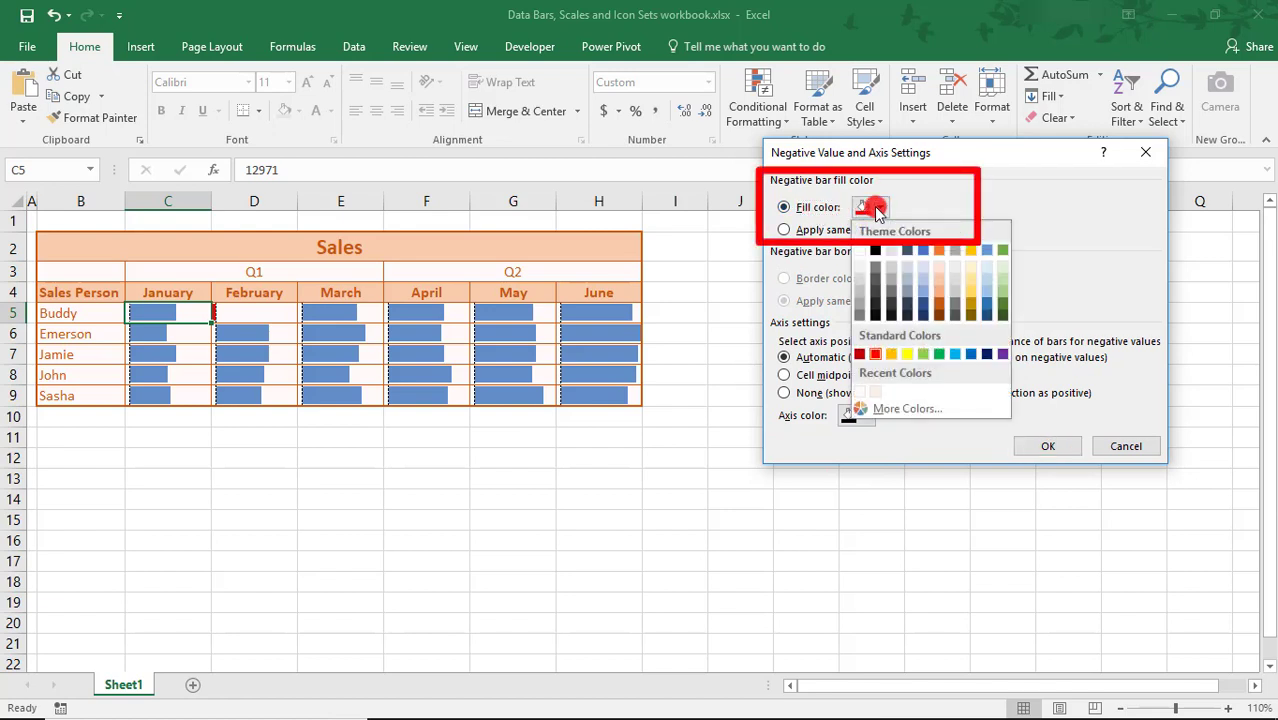
{"action": "left_click", "coordinate": [932, 192]}
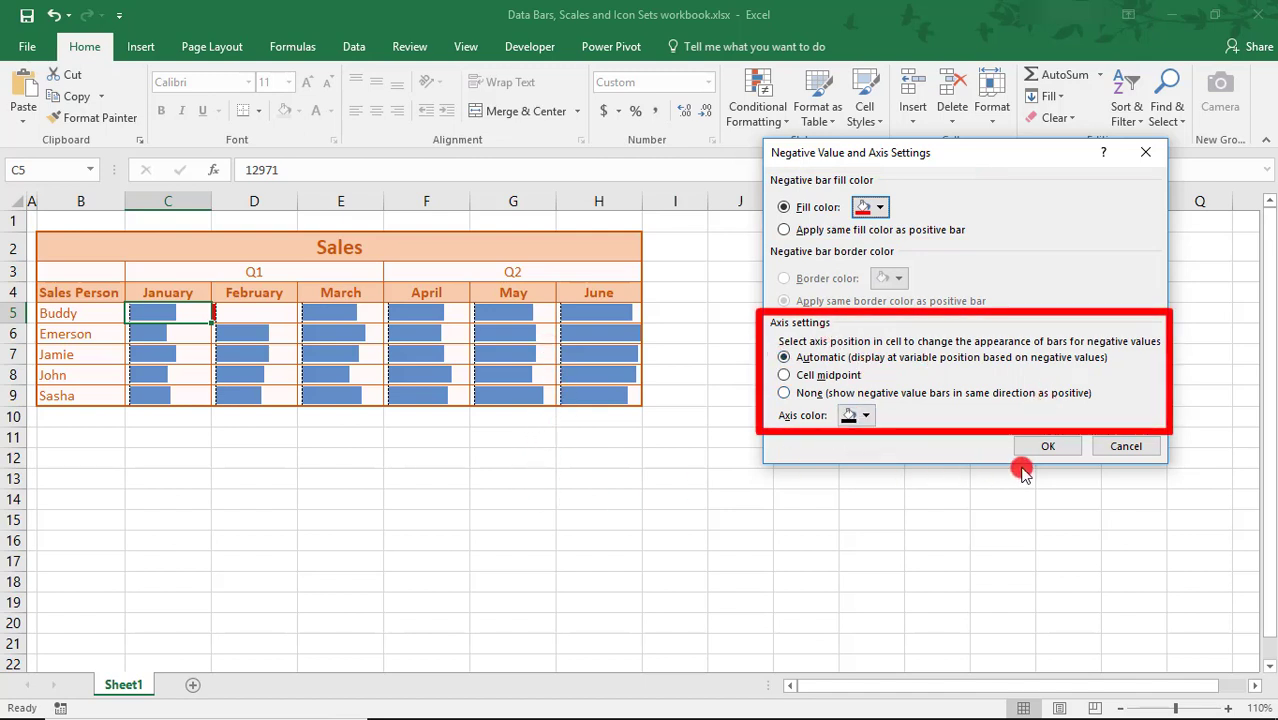
{"action": "left_click", "coordinate": [1125, 447]}
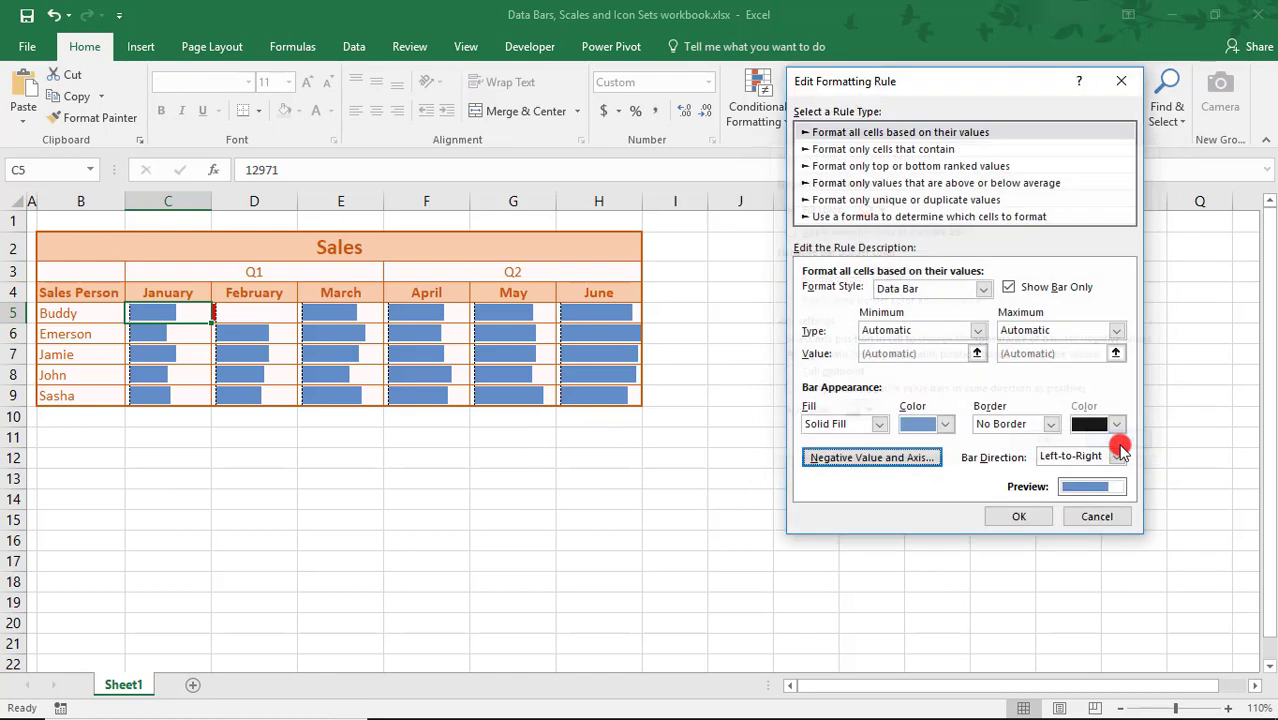
{"action": "left_click", "coordinate": [1100, 518]}
{"action": "left_click", "coordinate": [1078, 431]}
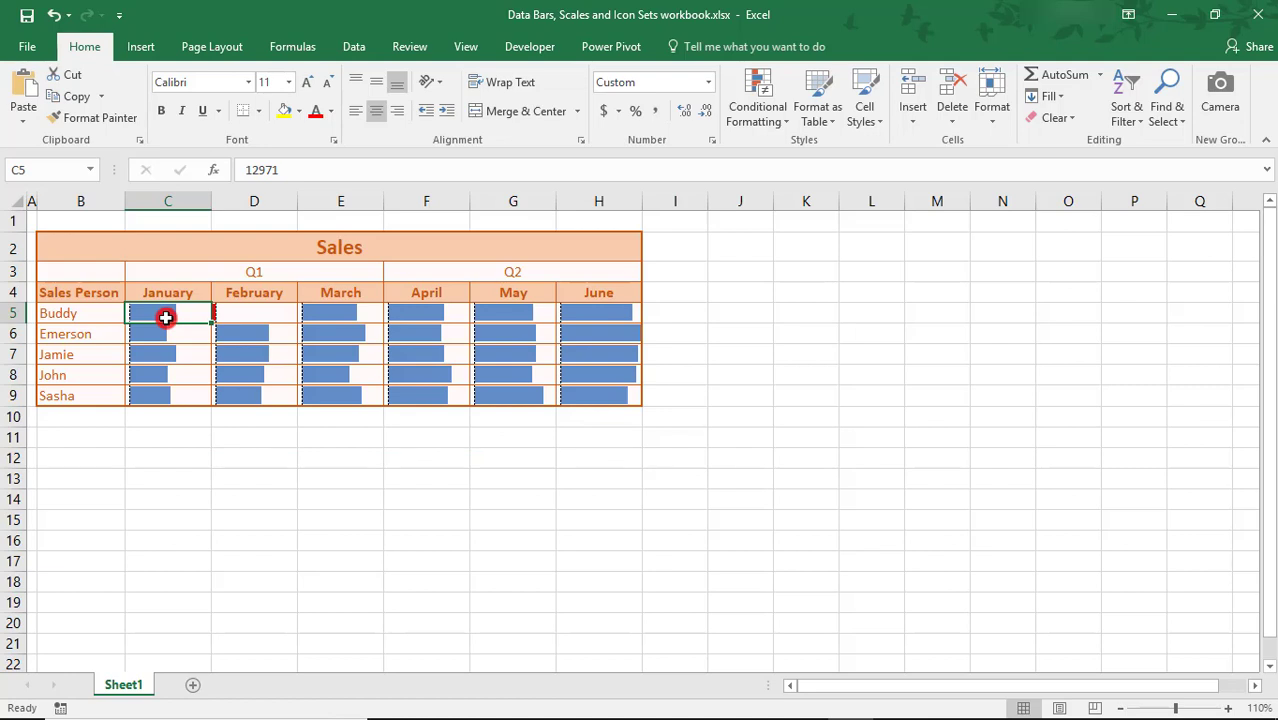
Clear the conditional formatting rules from the sales figures in C5:H9
{"action": "key", "text": "shift+Right"}
{"action": "key", "text": "shift+Right"}
{"action": "key", "text": "shift+Right"}
{"action": "key", "text": "shift+Right"}
{"action": "key", "text": "shift+Right"}
{"action": "key", "text": "shift+Down"}
{"action": "key", "text": "shift+Down"}
{"action": "key", "text": "shift+Down"}
{"action": "key", "text": "shift+Down"}
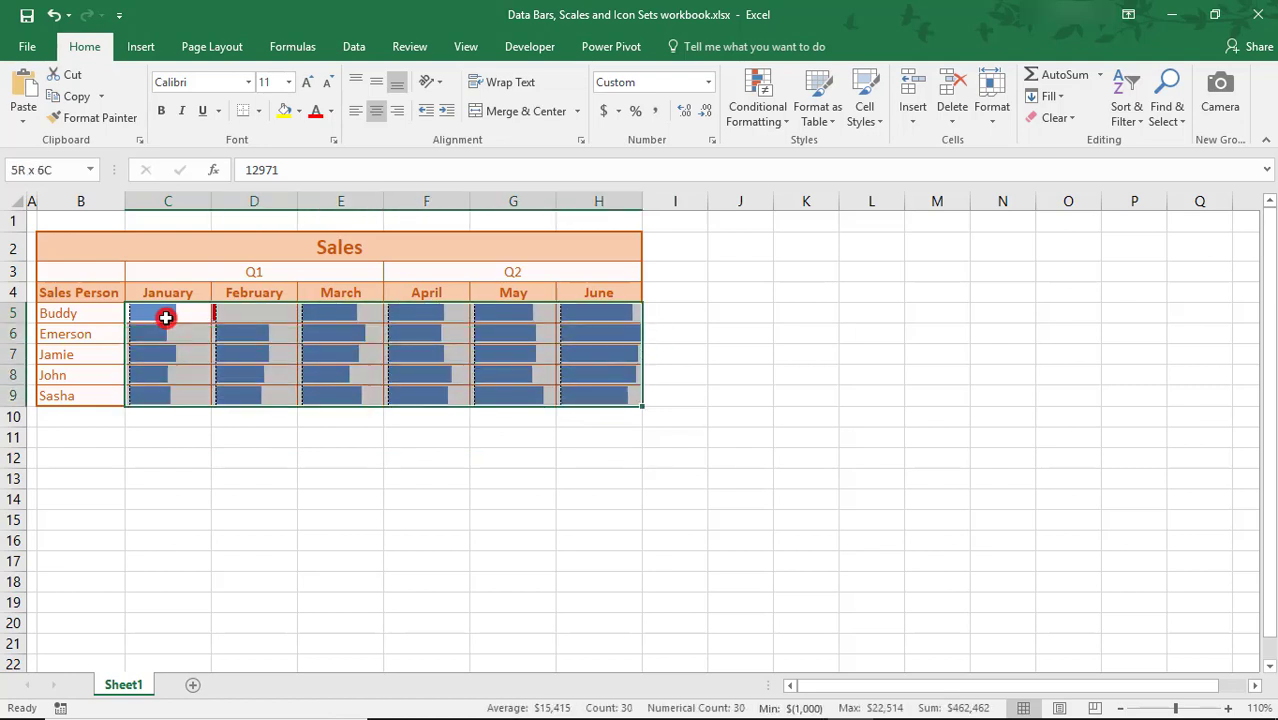
{"action": "left_click", "coordinate": [757, 110]}
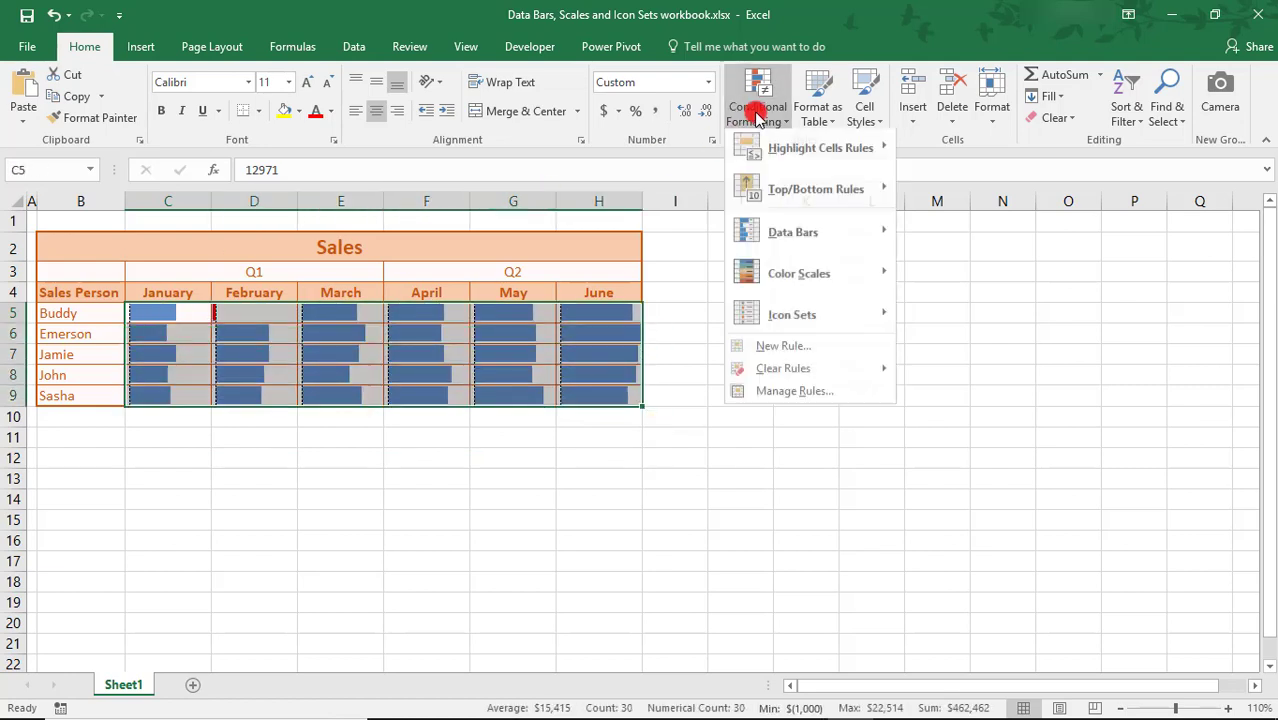
{"action": "mouse_move", "coordinate": [819, 370]}
{"action": "left_click", "coordinate": [1004, 375]}
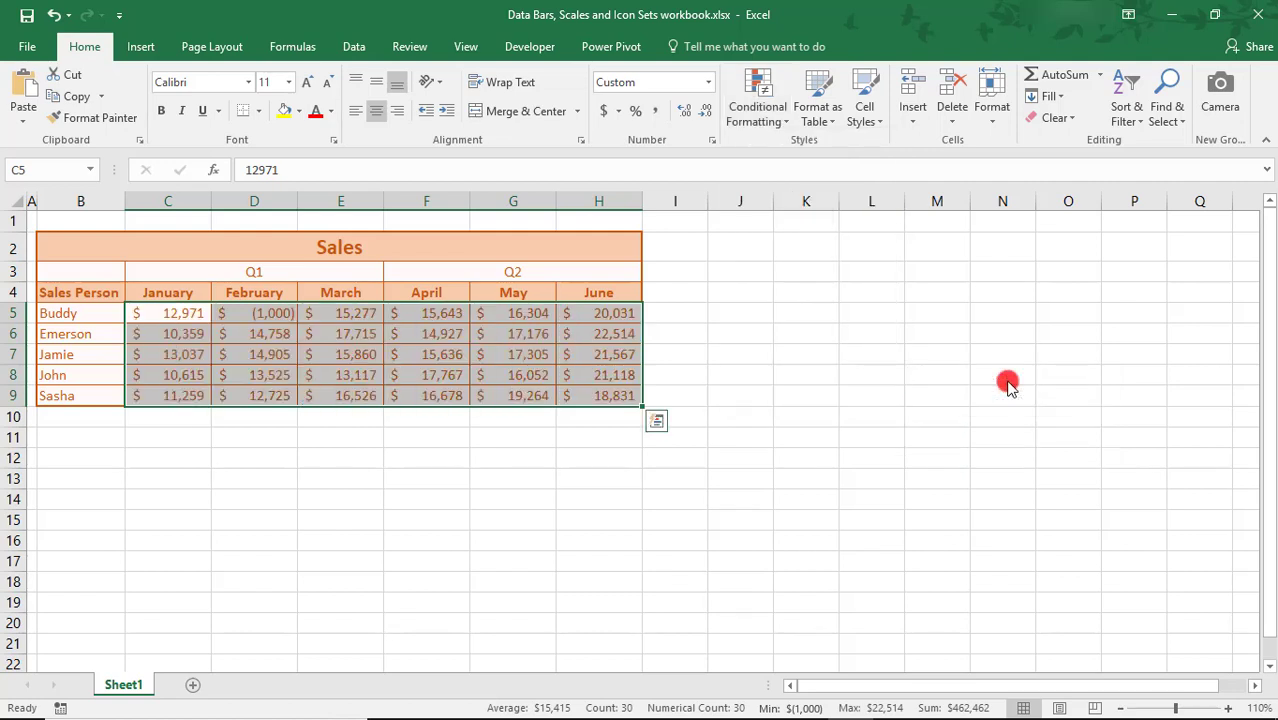
Apply the green-yellow-red color scale to the sales figures in C5:H9
{"action": "left_click", "coordinate": [757, 105]}
{"action": "mouse_move", "coordinate": [788, 281]}
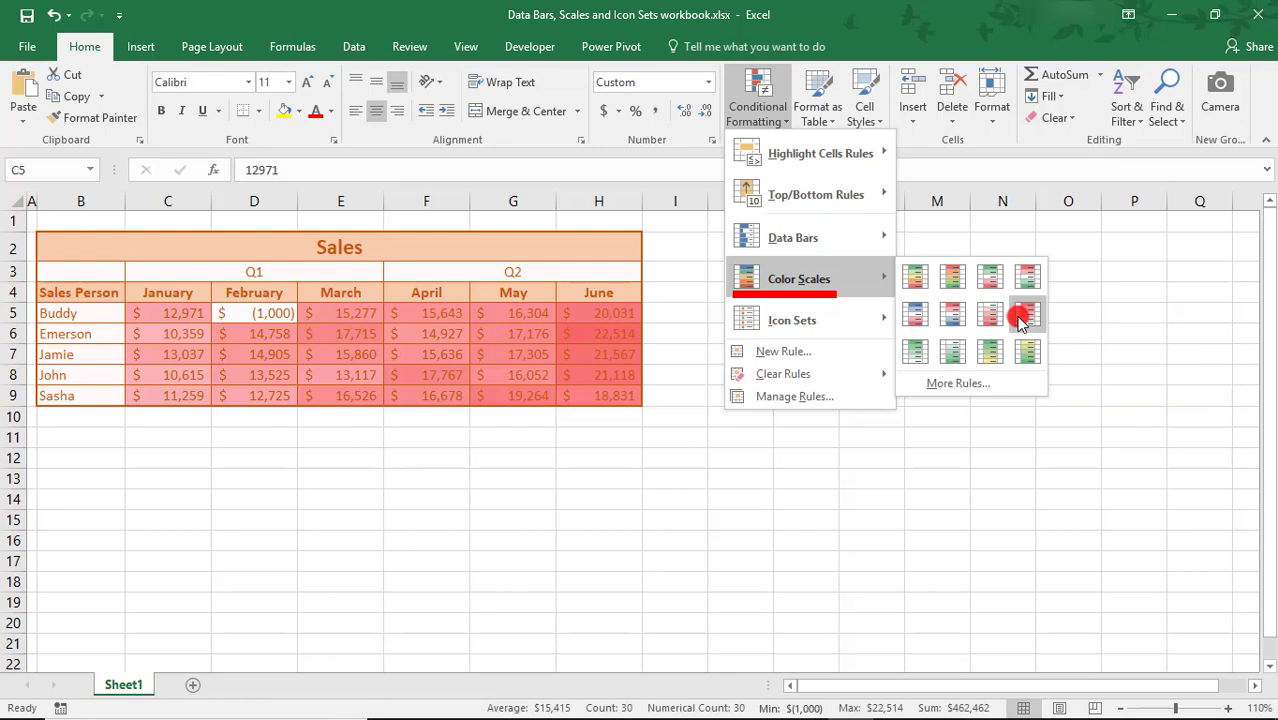
{"action": "left_click", "coordinate": [916, 281]}
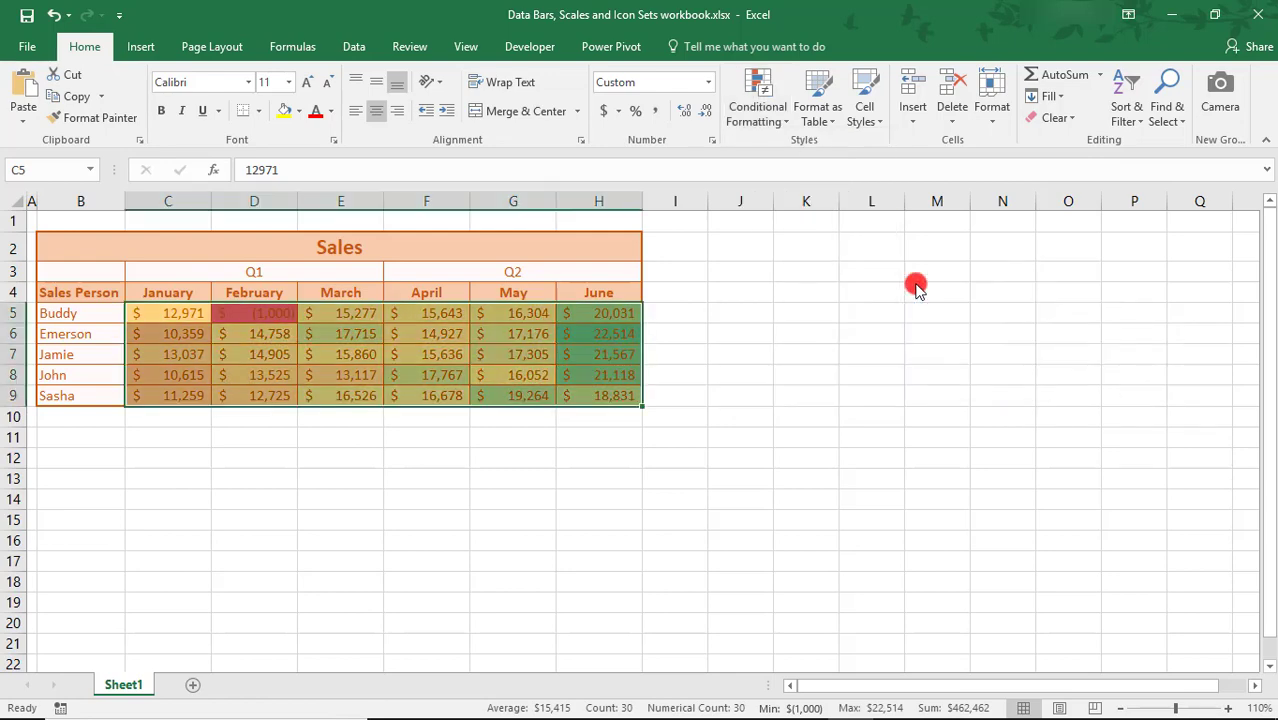
Open the graded color scale rule for editing and examine its format styles, minimum types and midpoint settings
{"action": "left_click", "coordinate": [758, 100]}
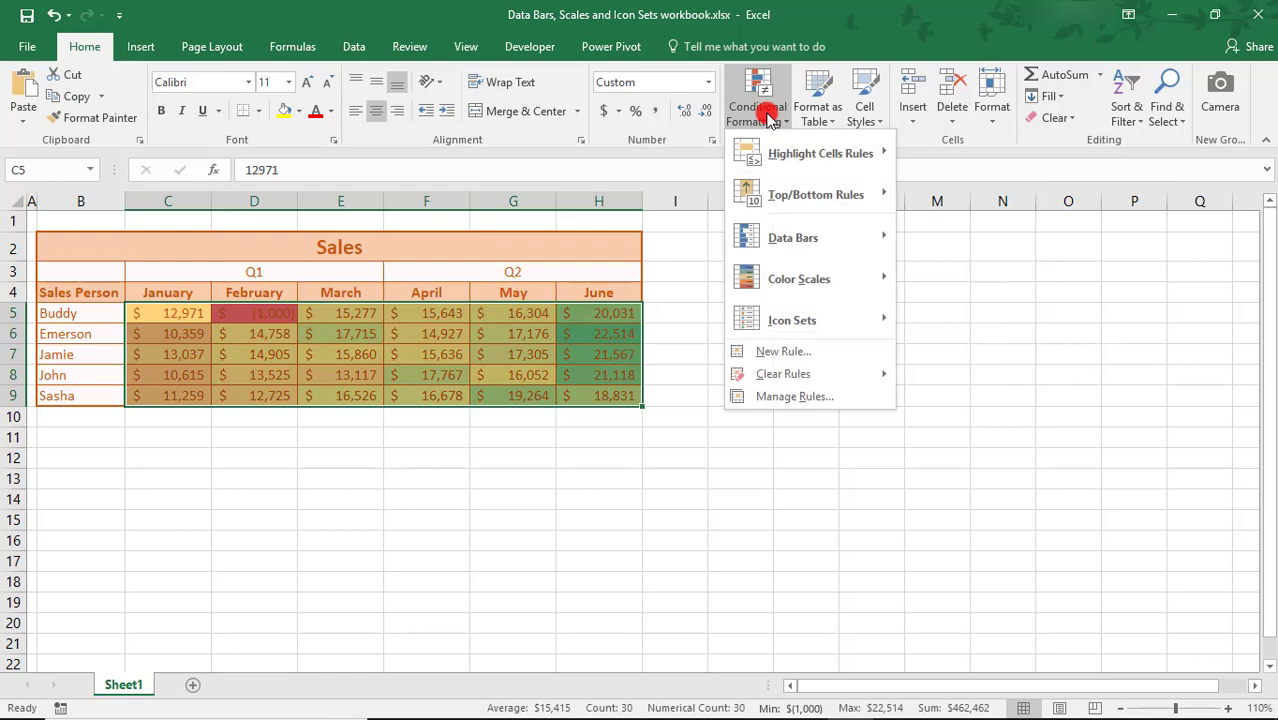
{"action": "left_click", "coordinate": [781, 396]}
{"action": "left_click", "coordinate": [848, 284]}
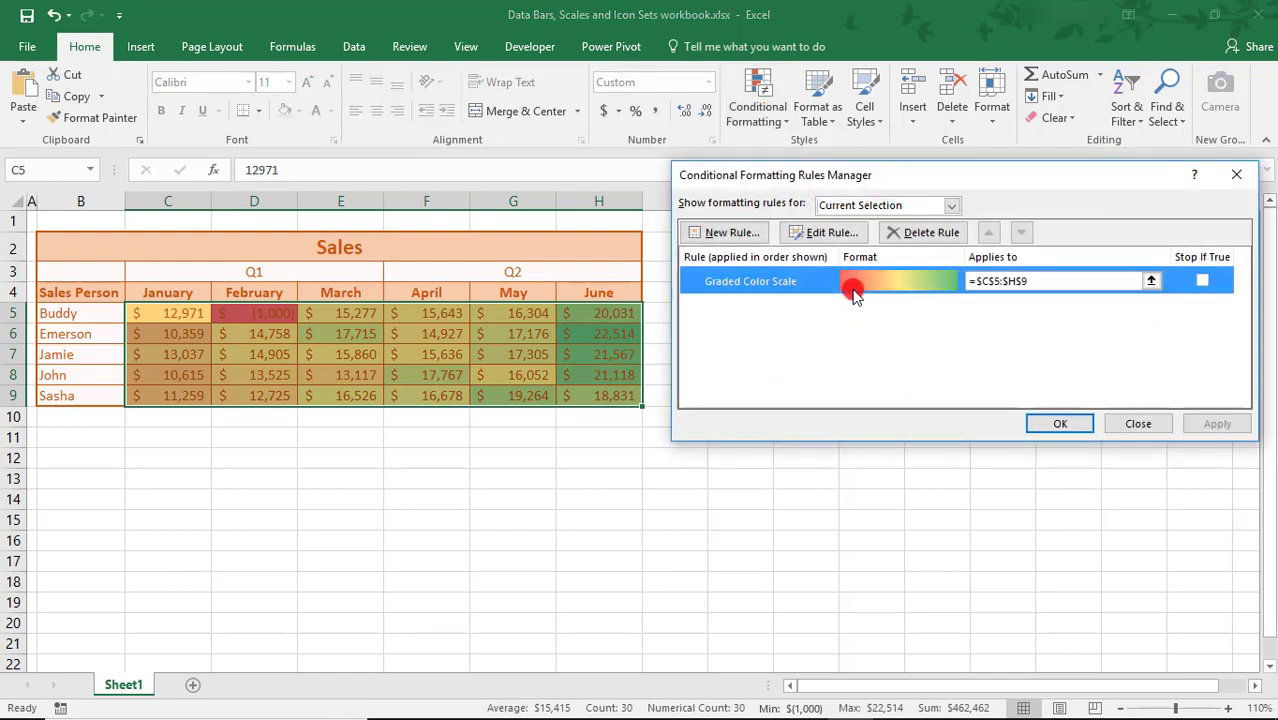
{"action": "left_click", "coordinate": [829, 238]}
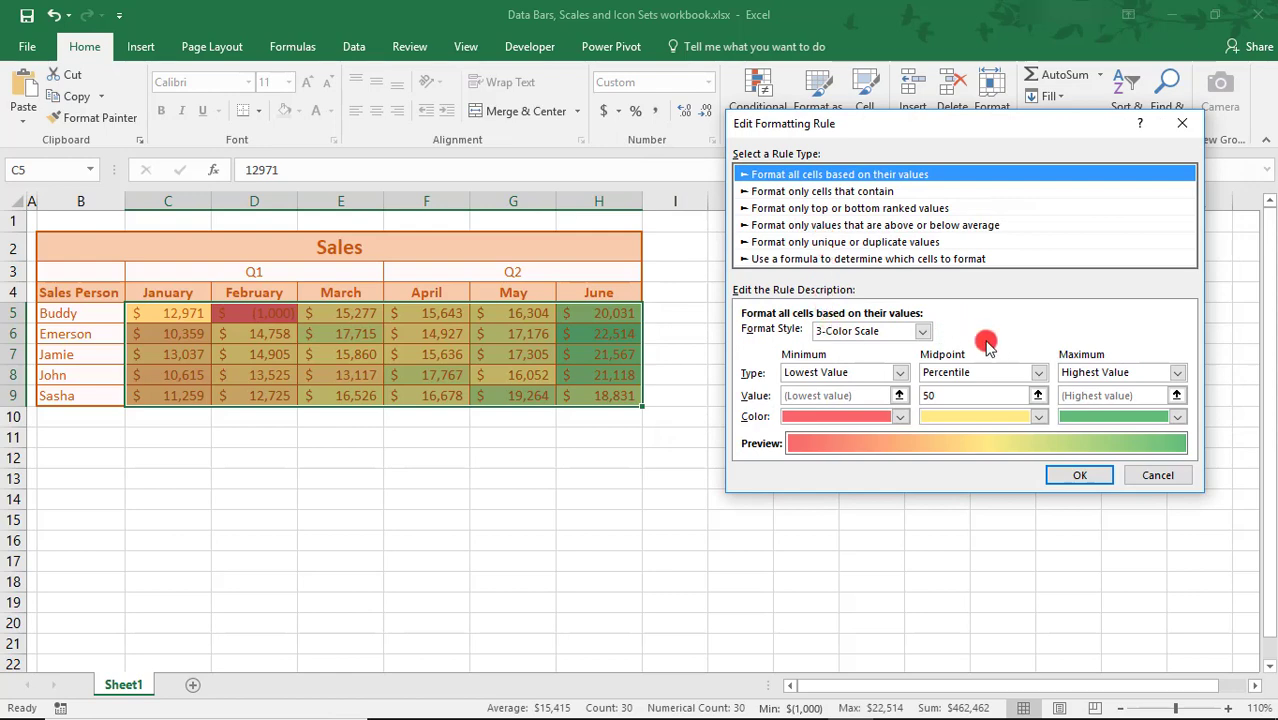
{"action": "left_click", "coordinate": [922, 331]}
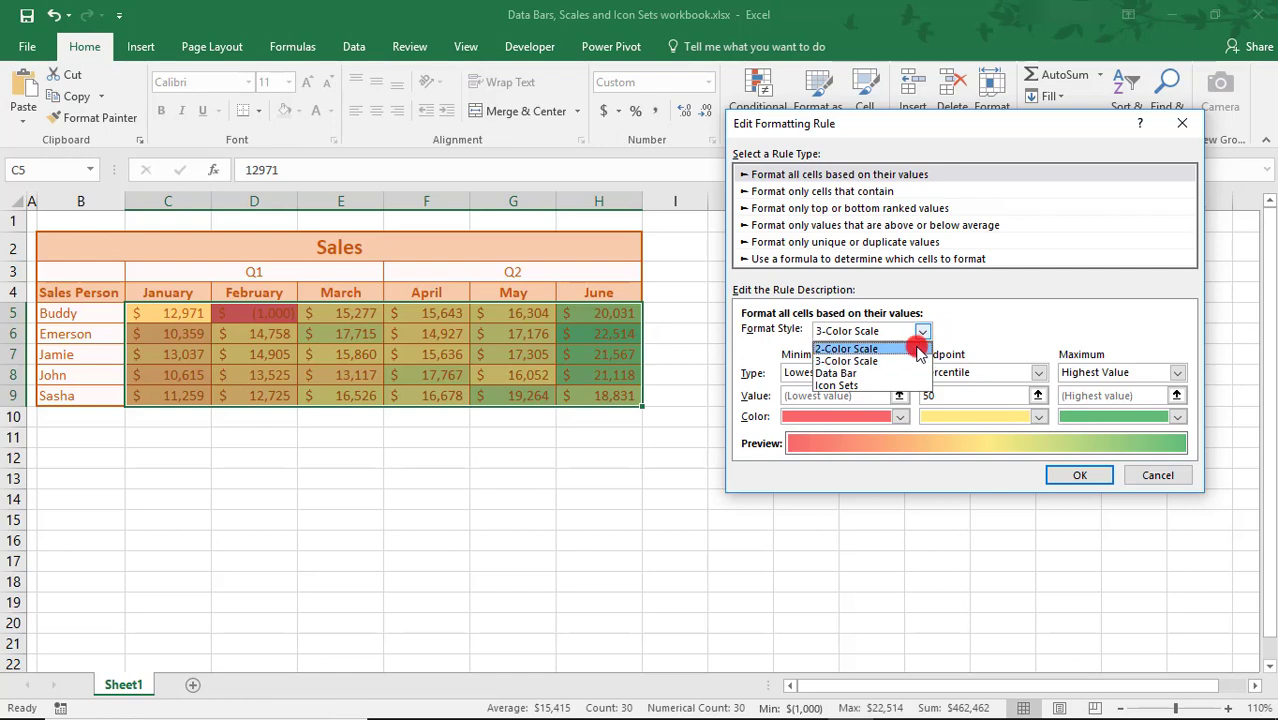
{"action": "key", "text": "Escape"}
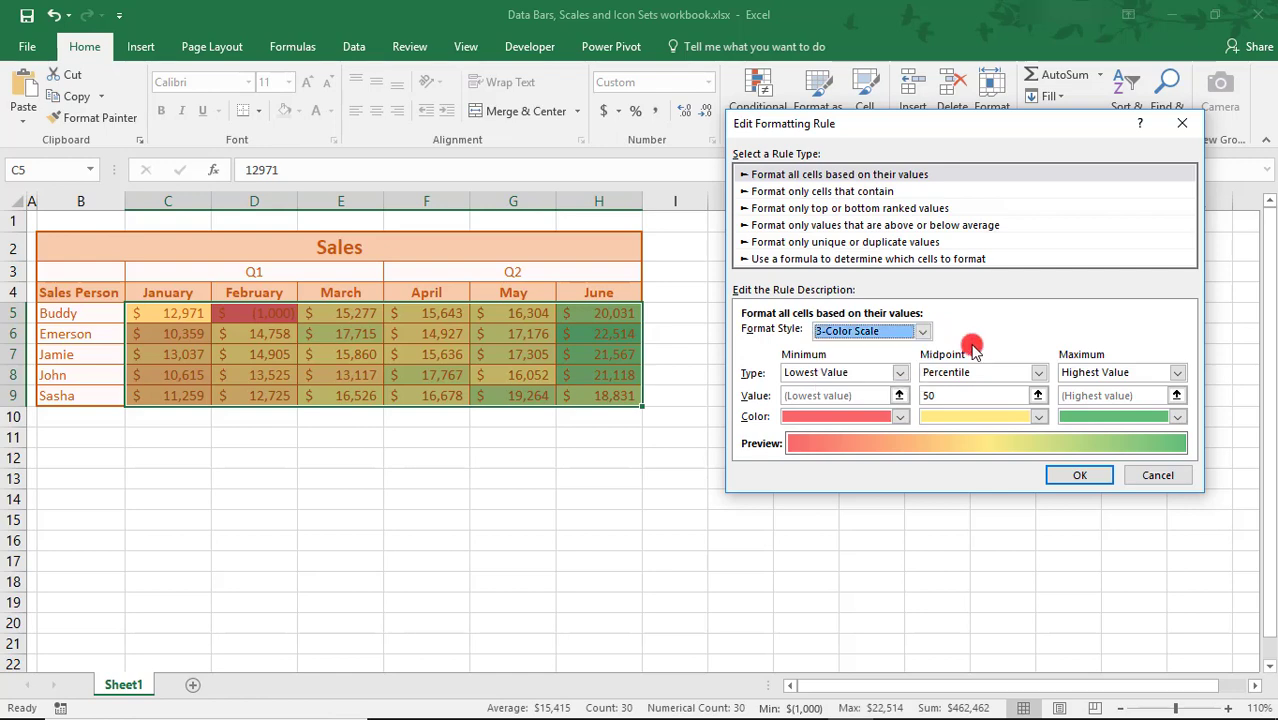
{"action": "left_click", "coordinate": [816, 376]}
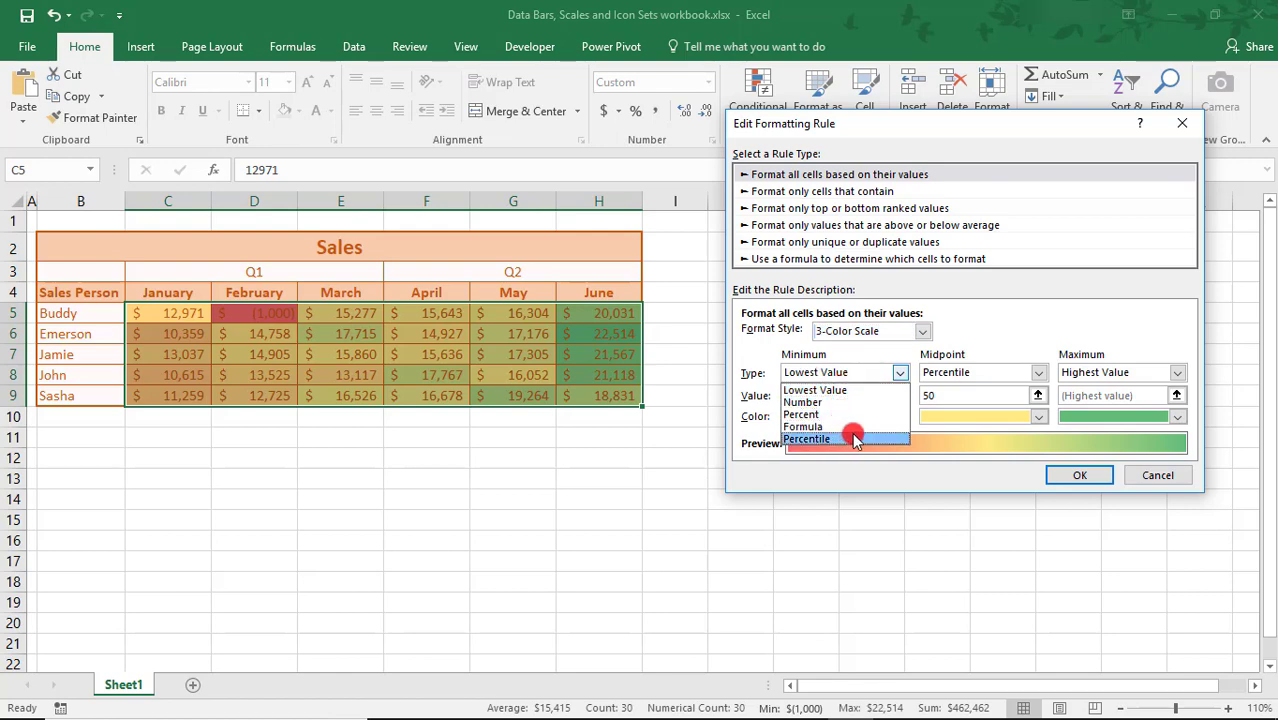
{"action": "left_click", "coordinate": [1000, 345]}
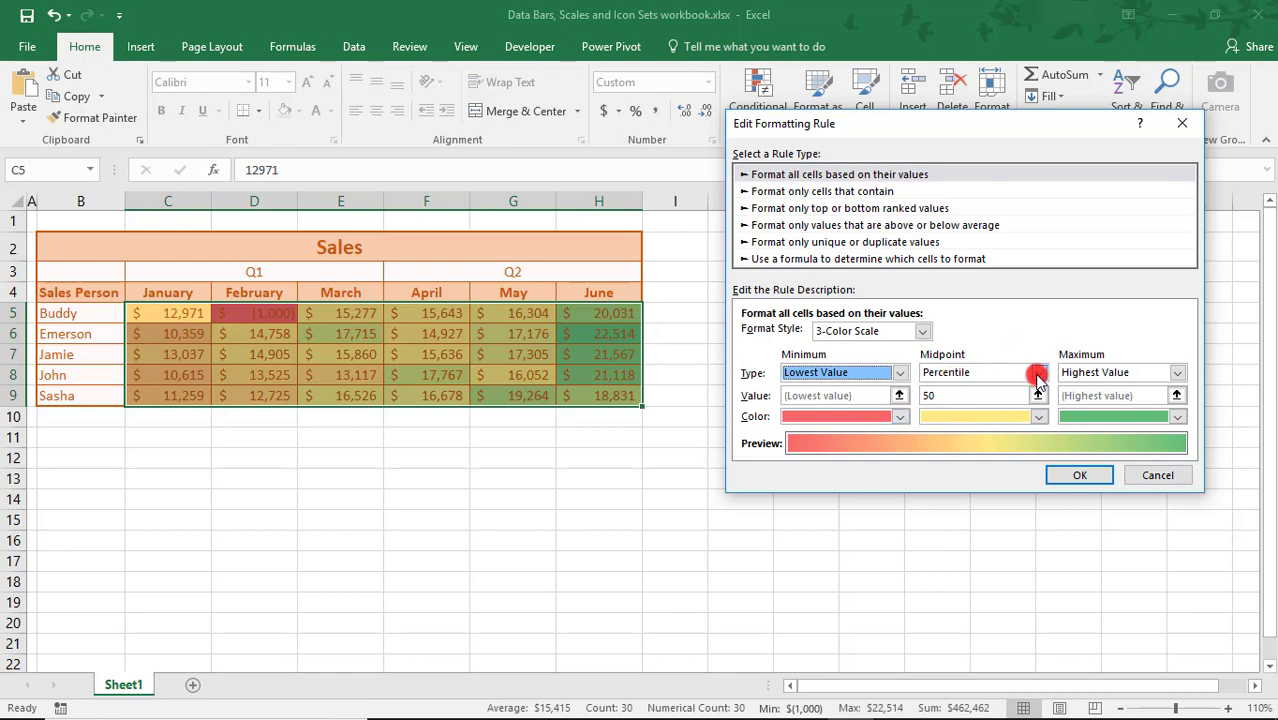
{"action": "left_click", "coordinate": [930, 394]}
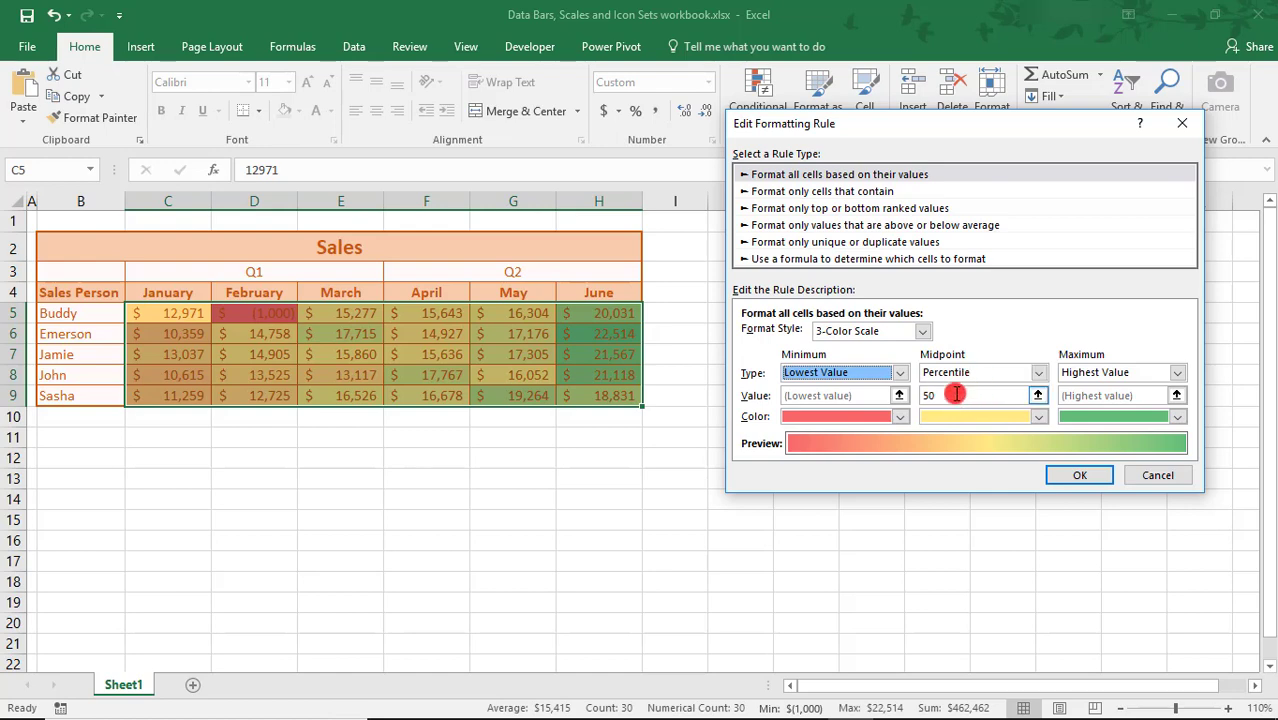
{"action": "left_click", "coordinate": [918, 331]}
{"action": "left_click", "coordinate": [914, 346]}
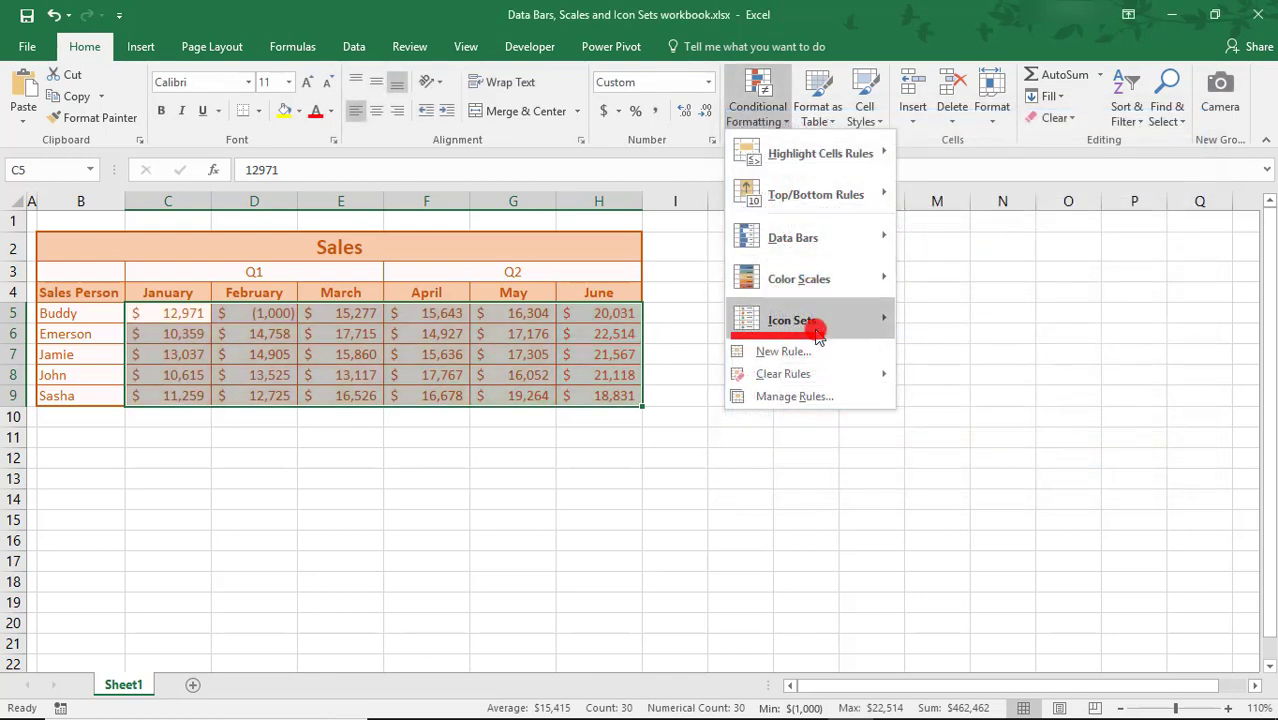
Apply the green, yellow and red circle icon set from the shapes group to C5:H9
{"action": "mouse_move", "coordinate": [810, 328]}
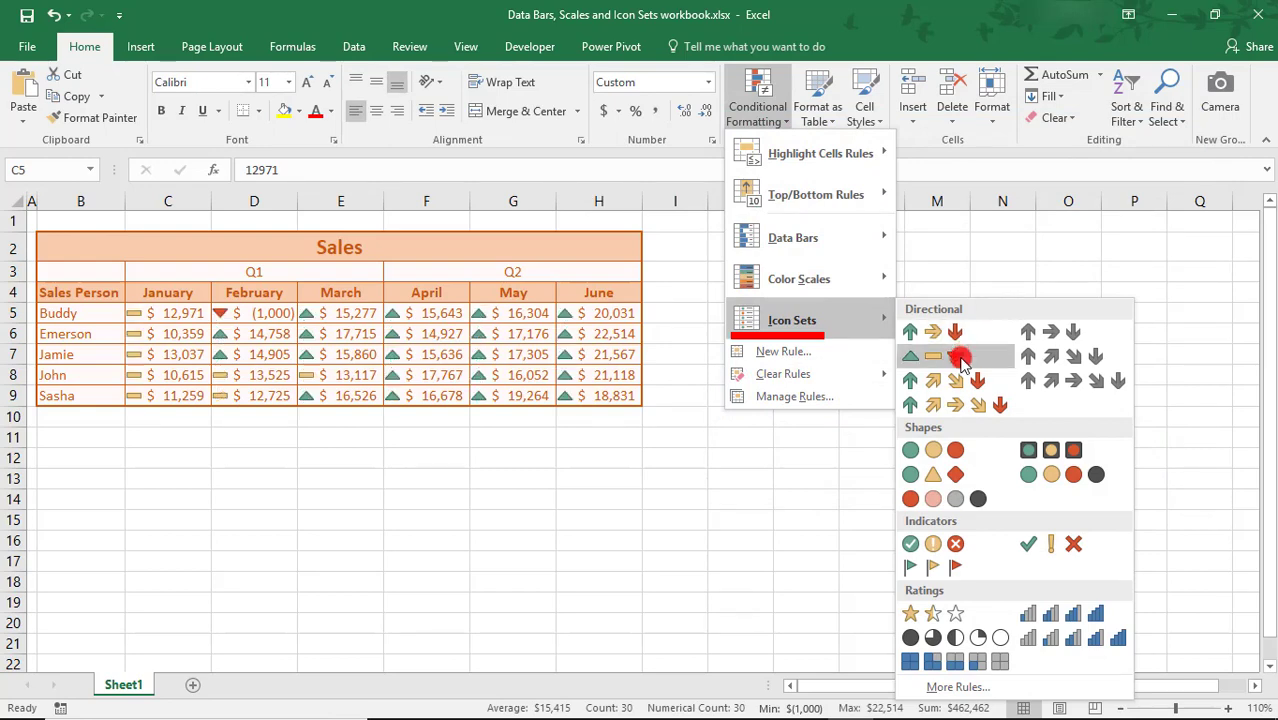
{"action": "left_click", "coordinate": [958, 451]}
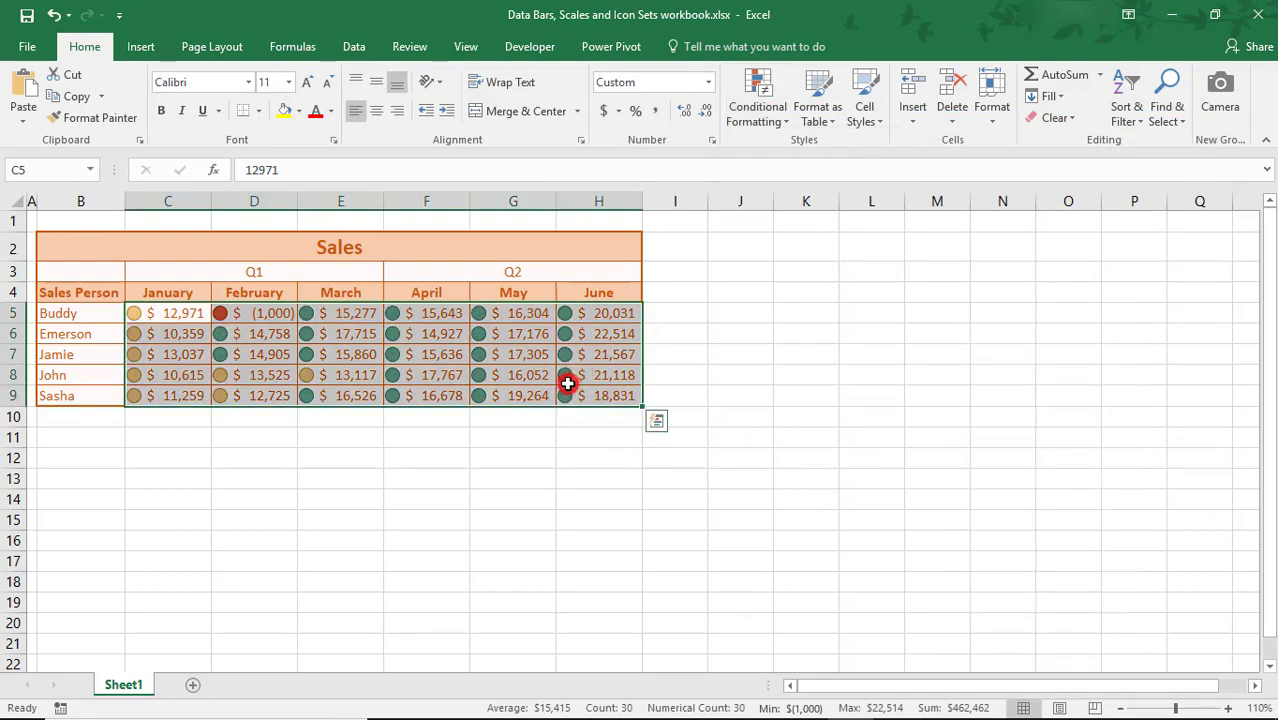
Edit the icon set rule to show the icon only, trying the reversed icon order and restoring it, and save the rule
{"action": "left_click", "coordinate": [755, 112]}
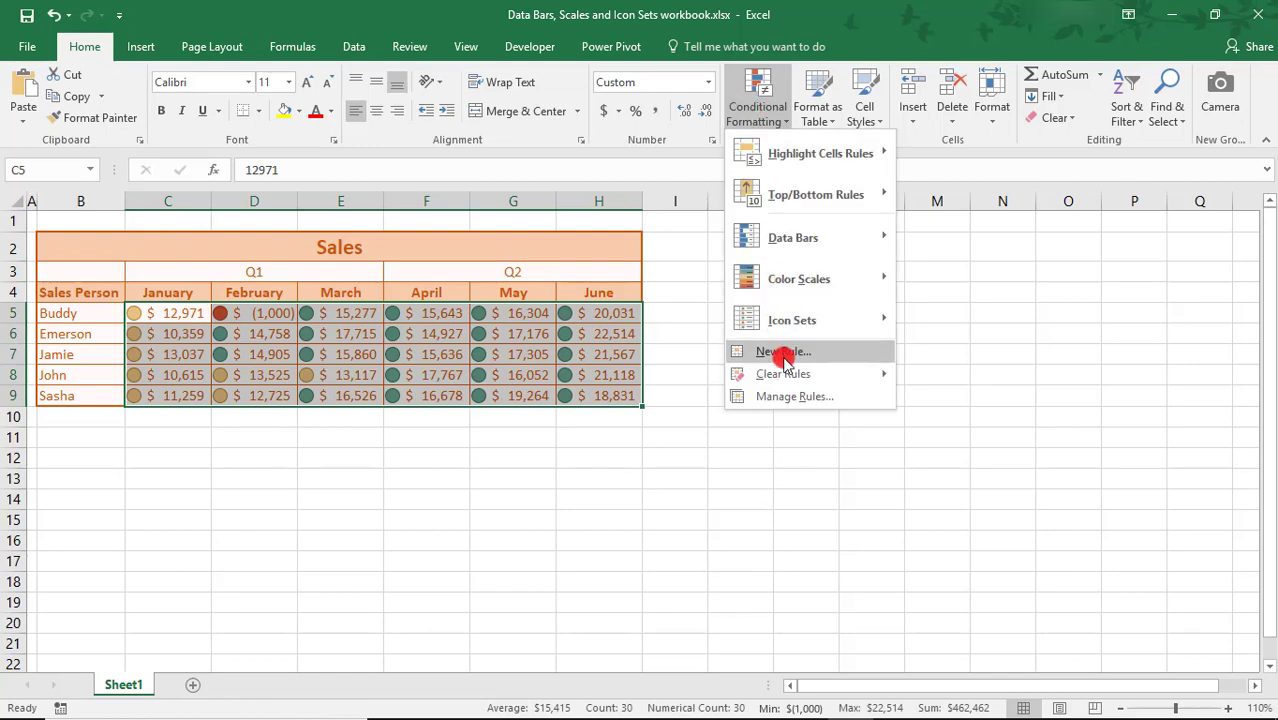
{"action": "left_click", "coordinate": [790, 400]}
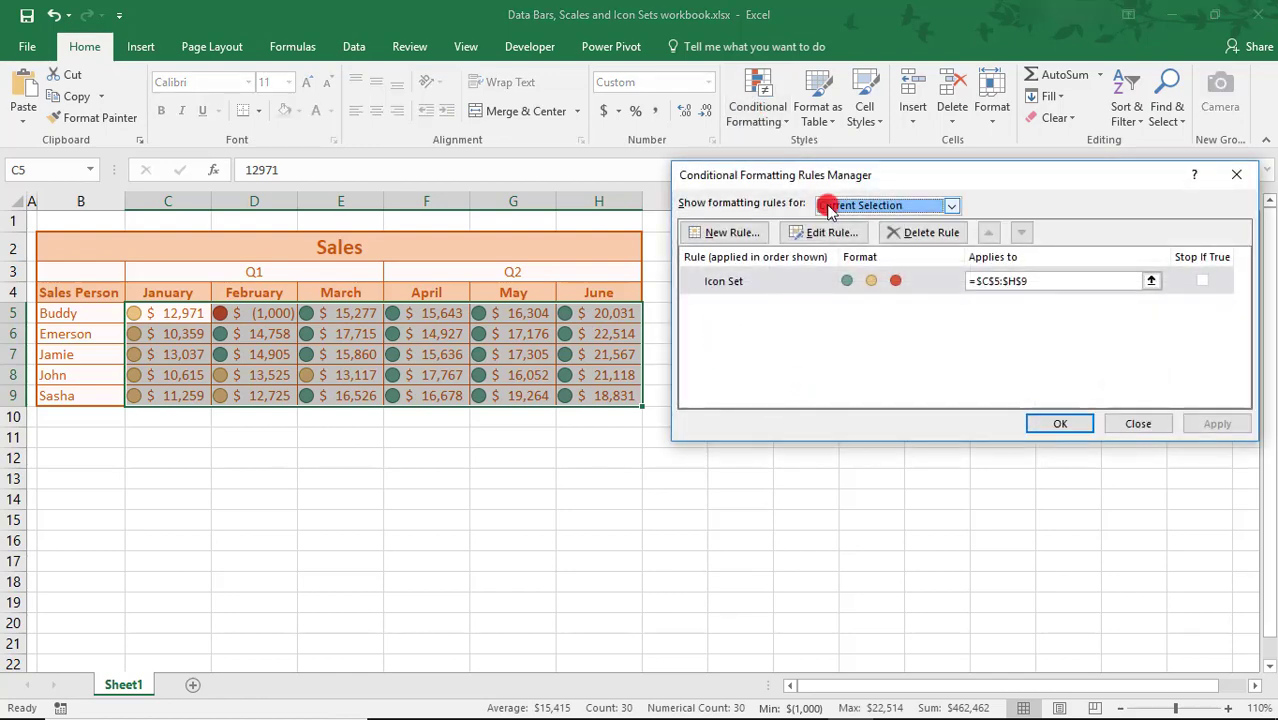
{"action": "left_click", "coordinate": [827, 234]}
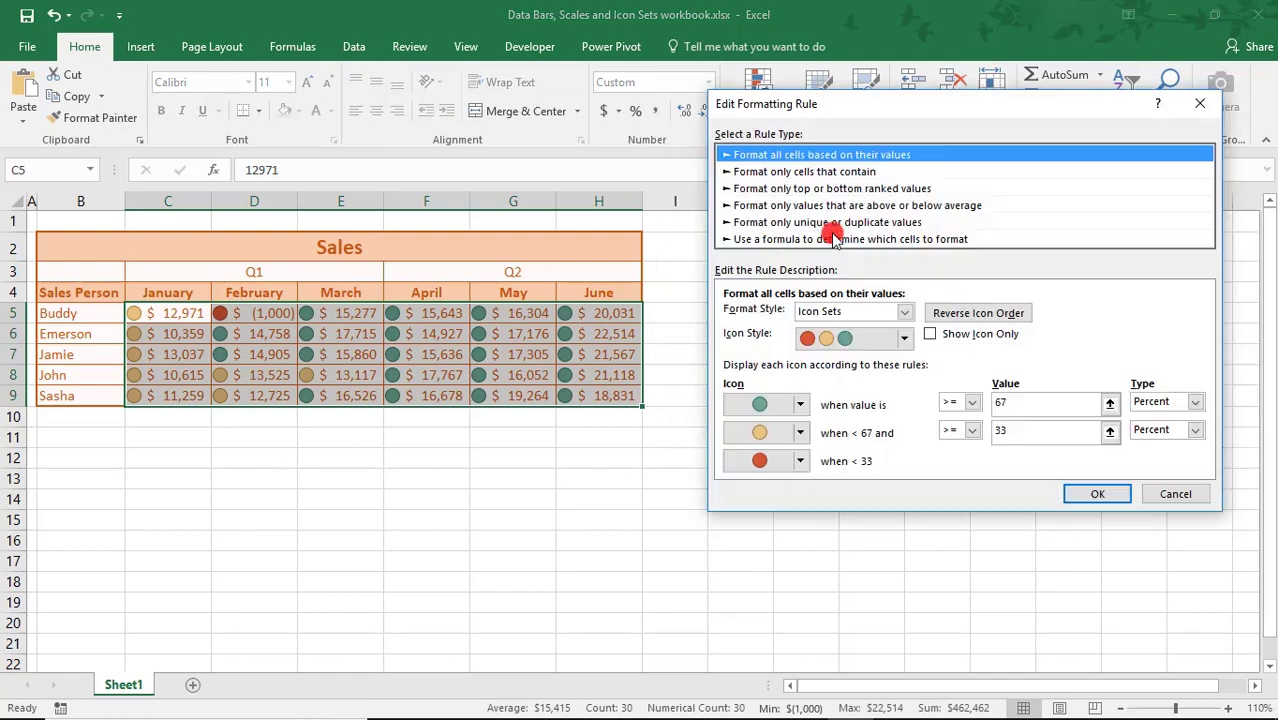
{"action": "left_click", "coordinate": [931, 335]}
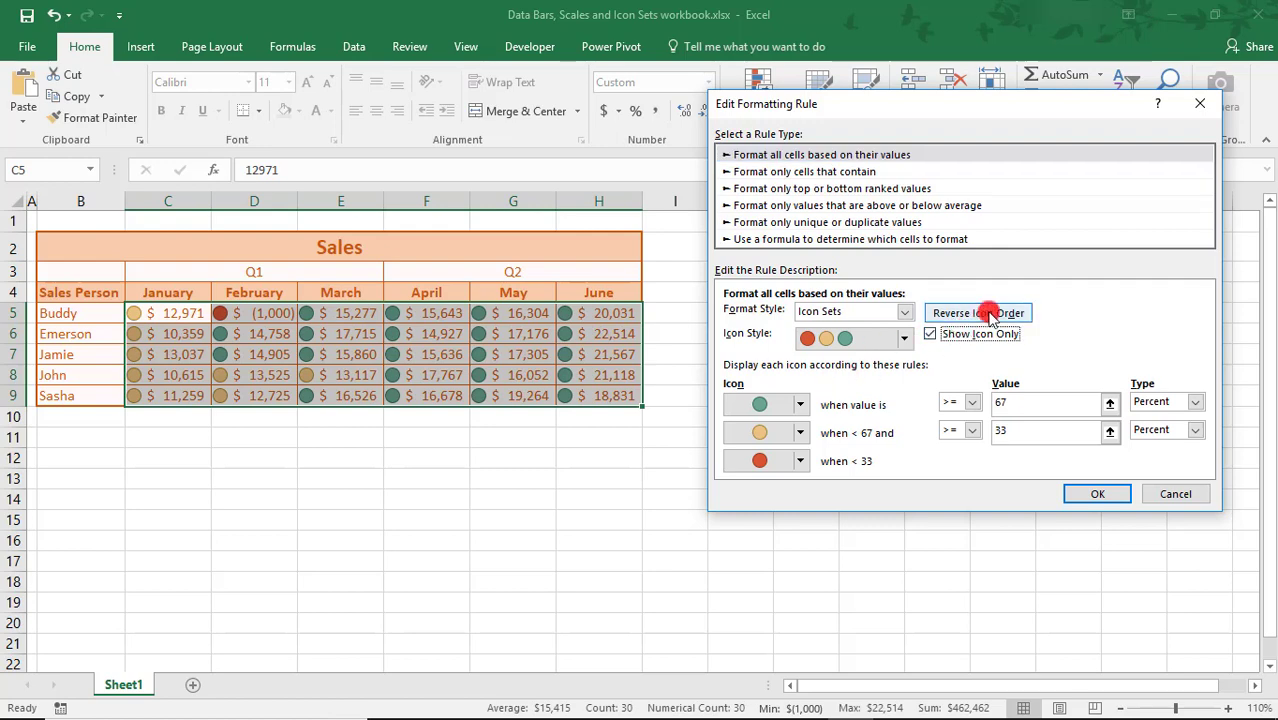
{"action": "left_click", "coordinate": [988, 314]}
{"action": "left_click", "coordinate": [990, 315]}
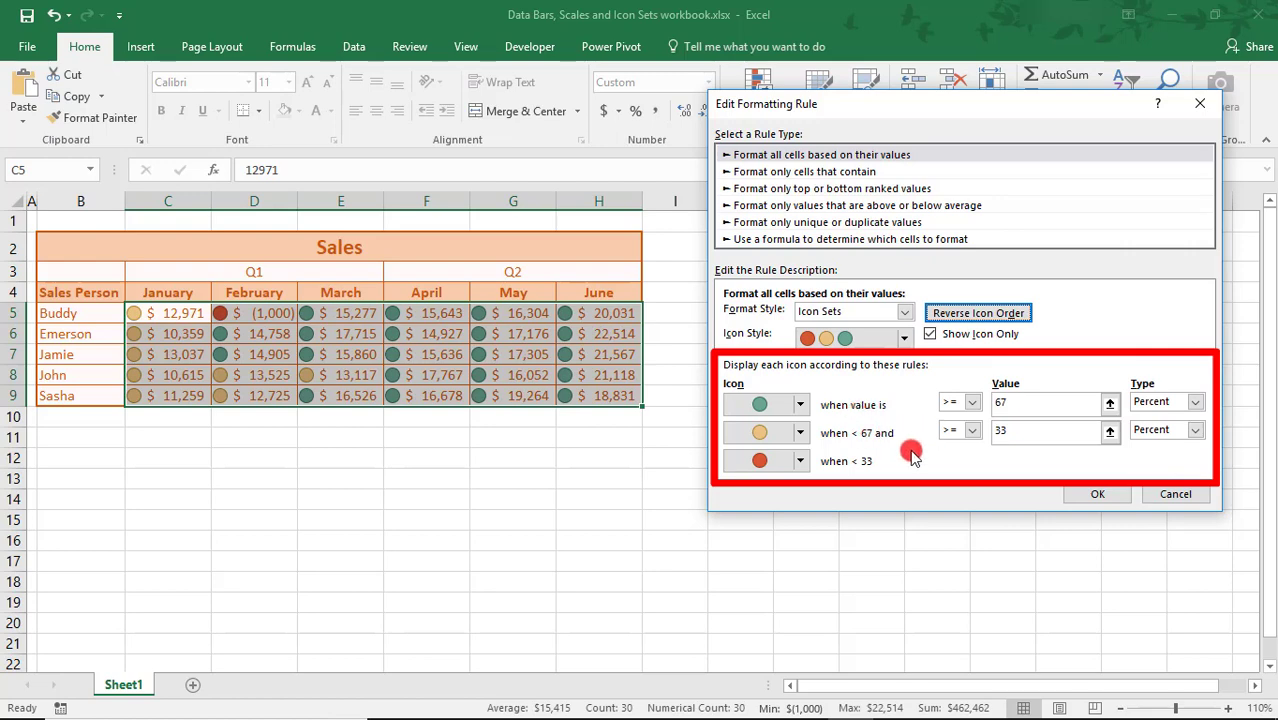
{"action": "left_click", "coordinate": [1096, 494]}
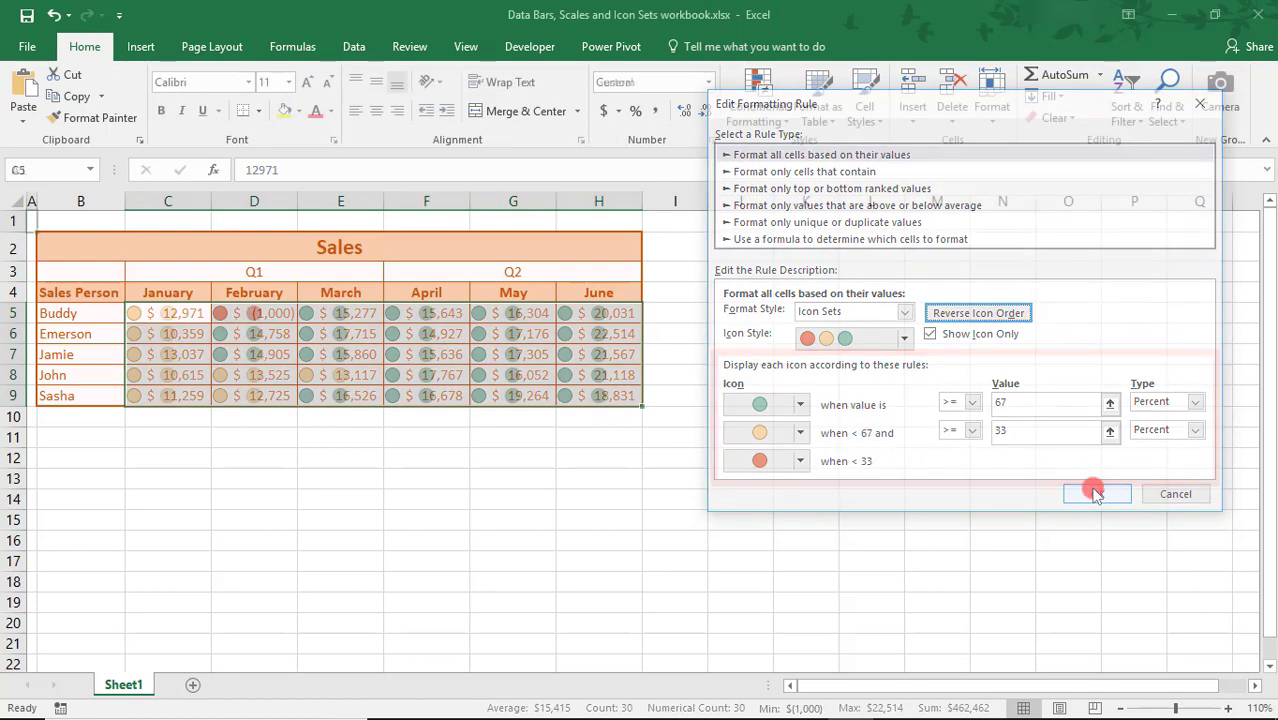